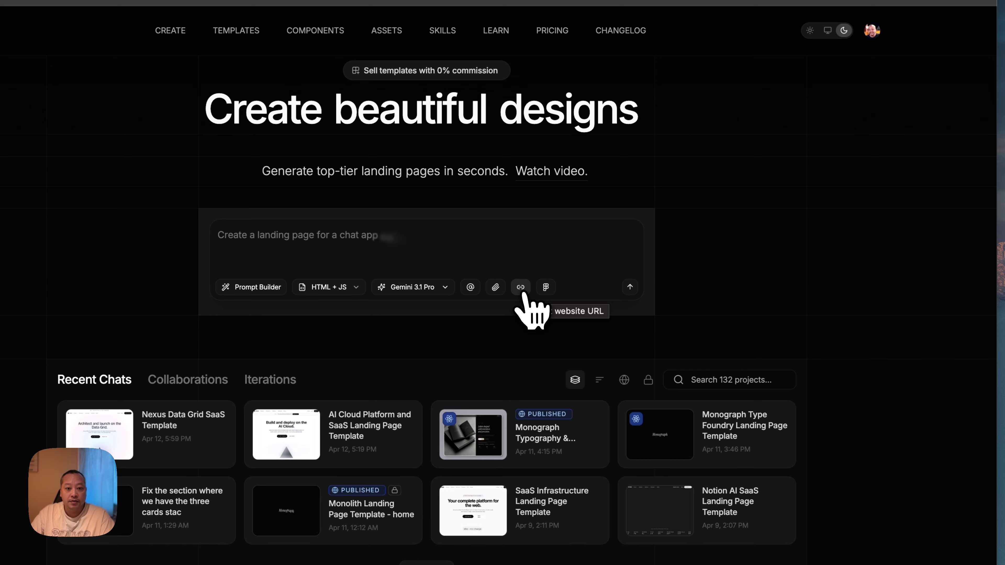
click(521, 288)
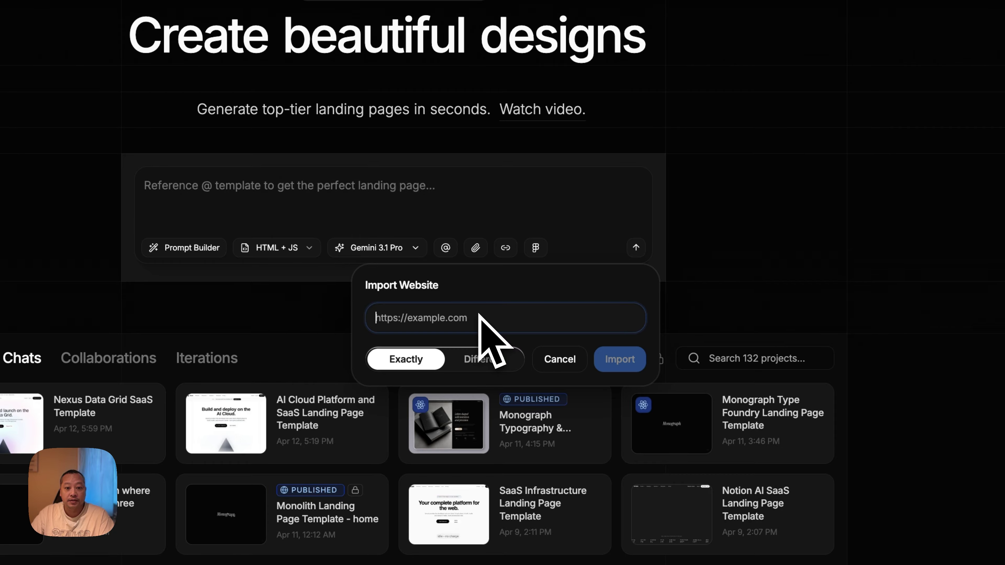
click(485, 361)
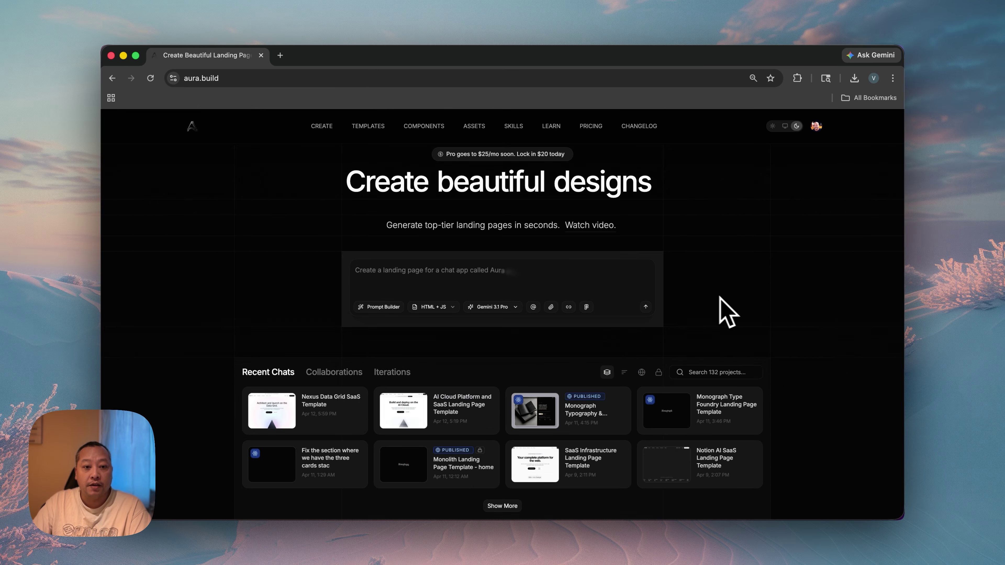
click(445, 307)
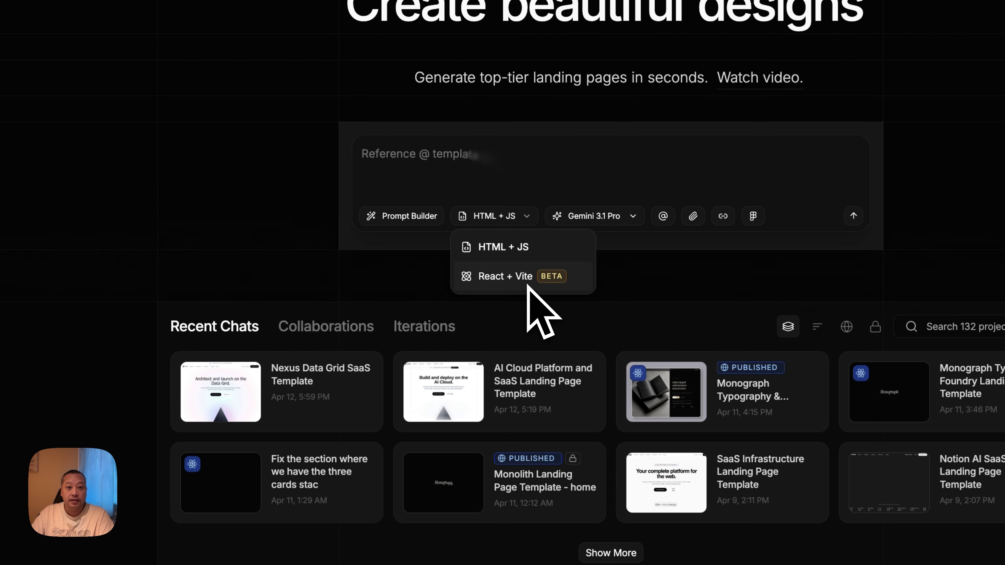
click(511, 220)
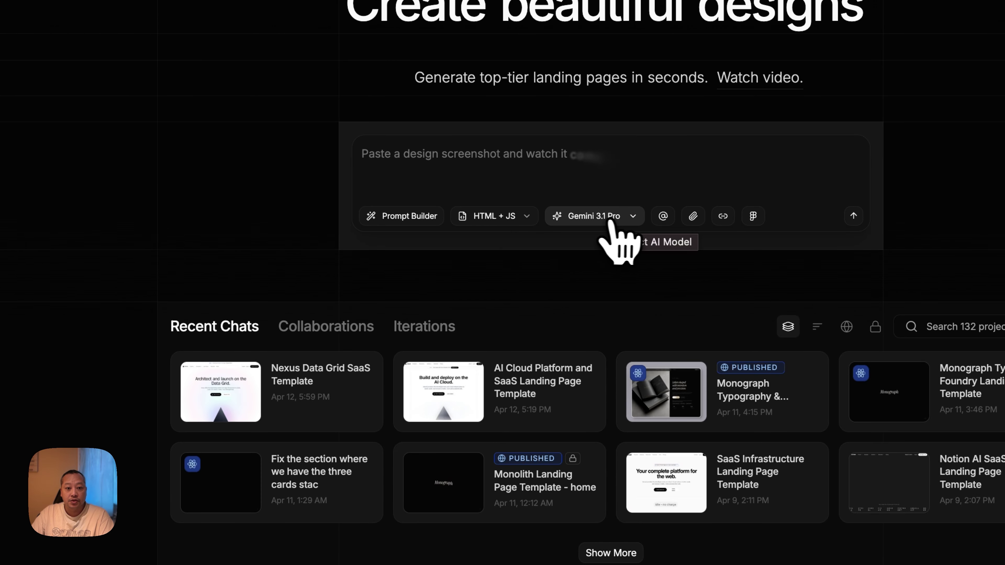
click(624, 219)
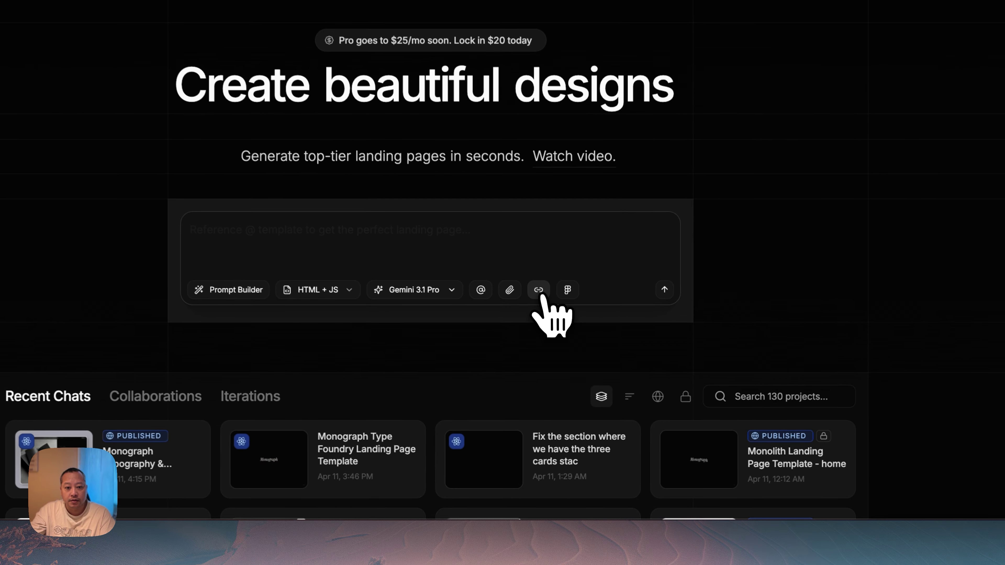
click(539, 291)
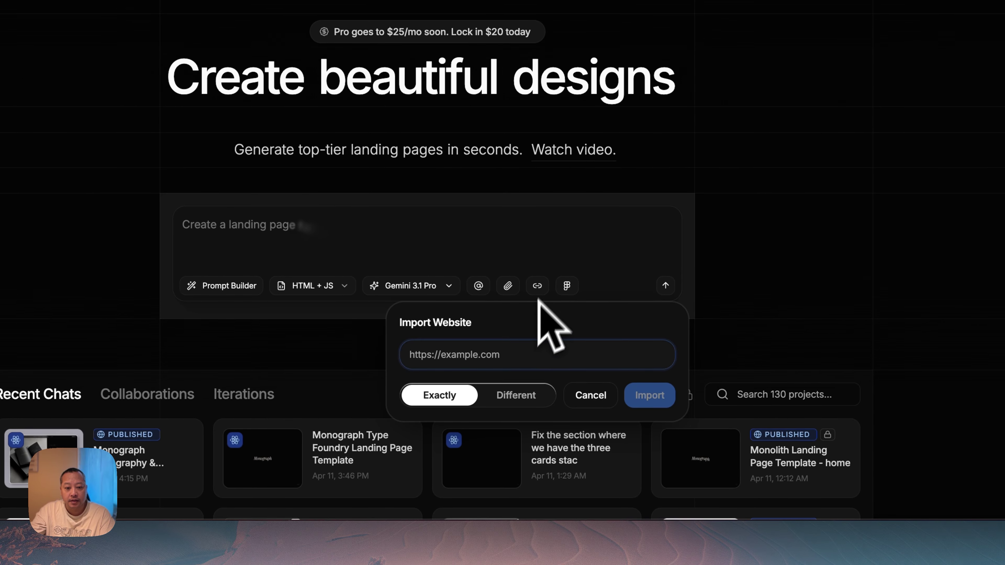
click(511, 356)
text(https://vercel.com/)
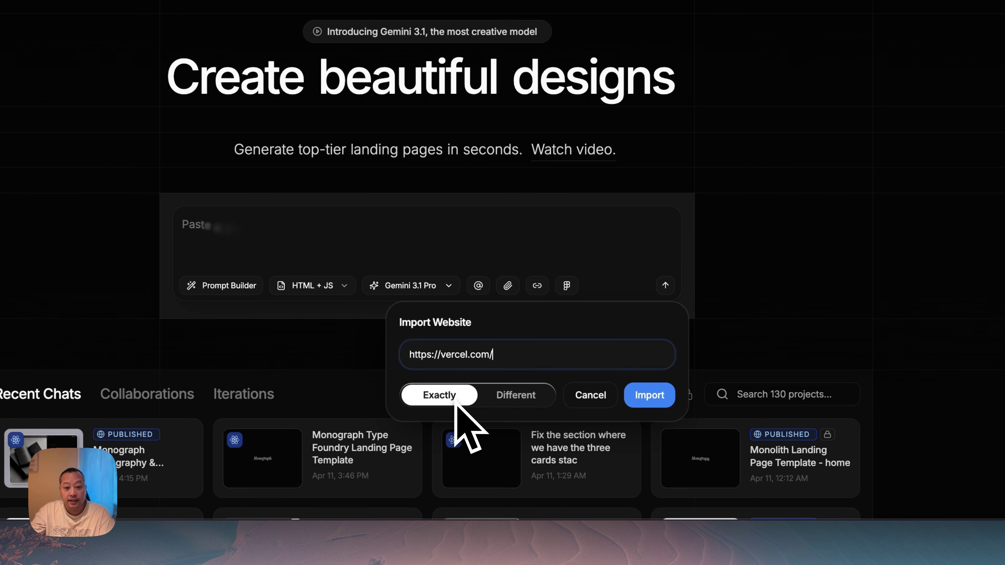
click(650, 396)
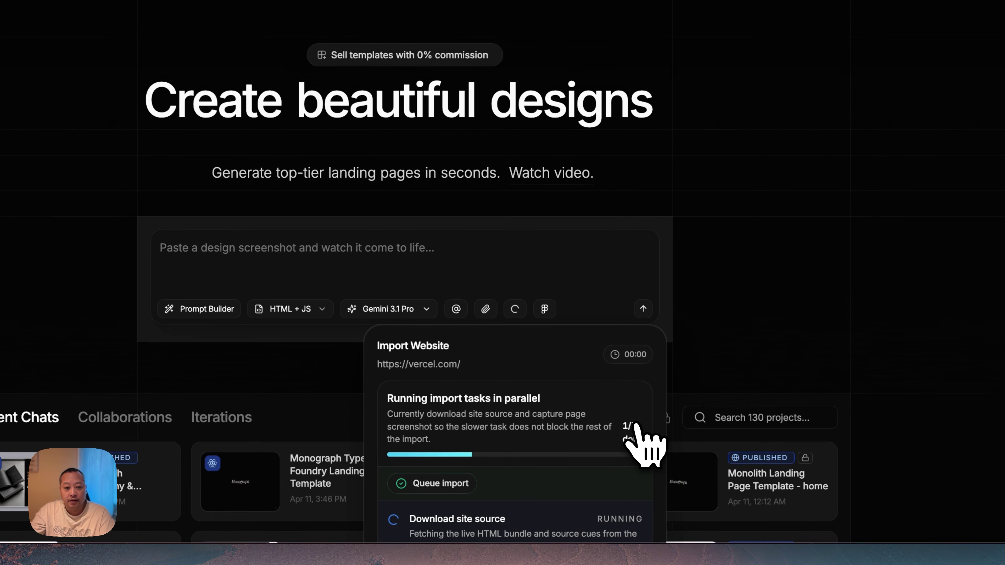
scroll(769, 393, down, 4)
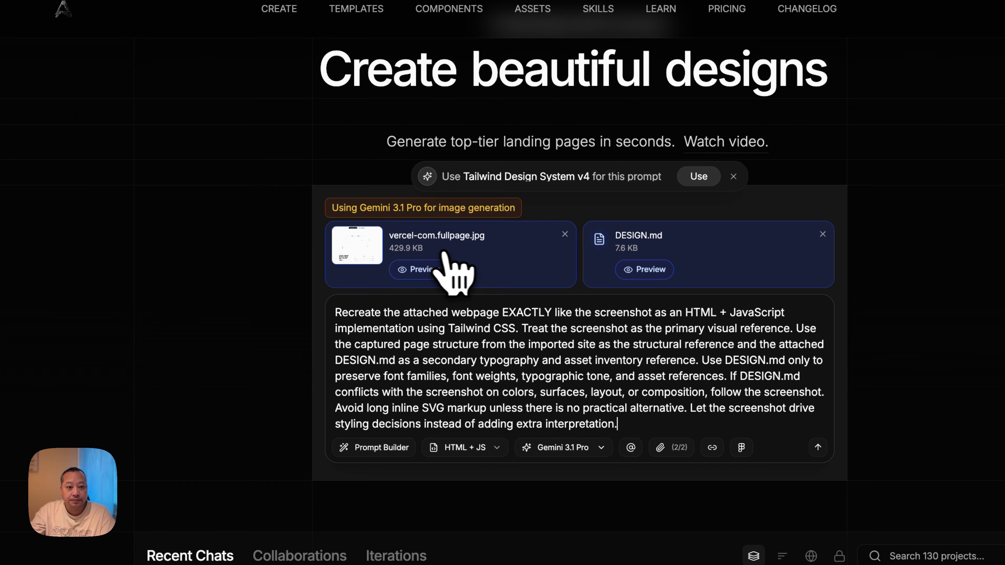
- Preview the attached vercel-com.fullpage.jpg, look through the captured page from hero to template sections, and close the preview
click(416, 270)
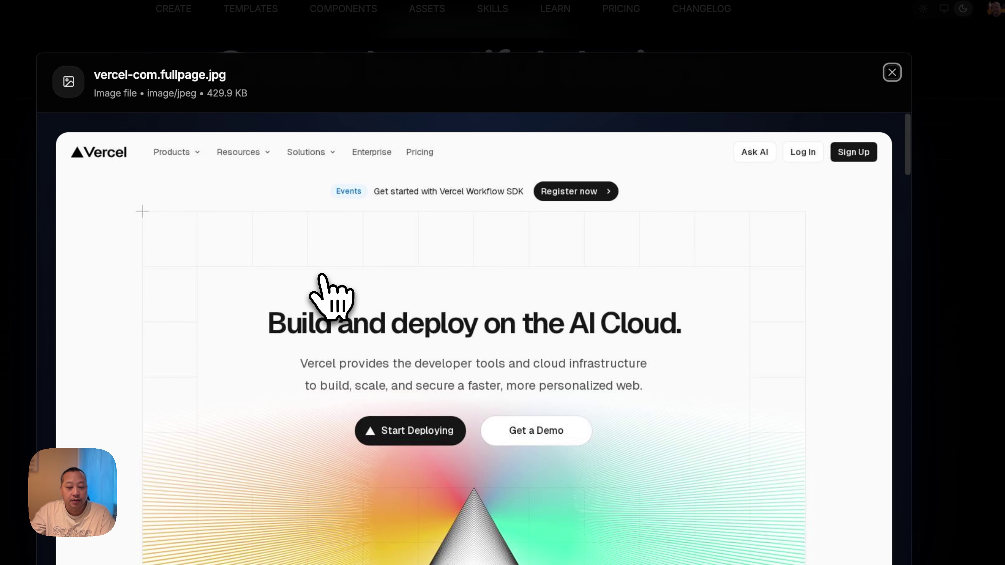
scroll(791, 317, down, 10)
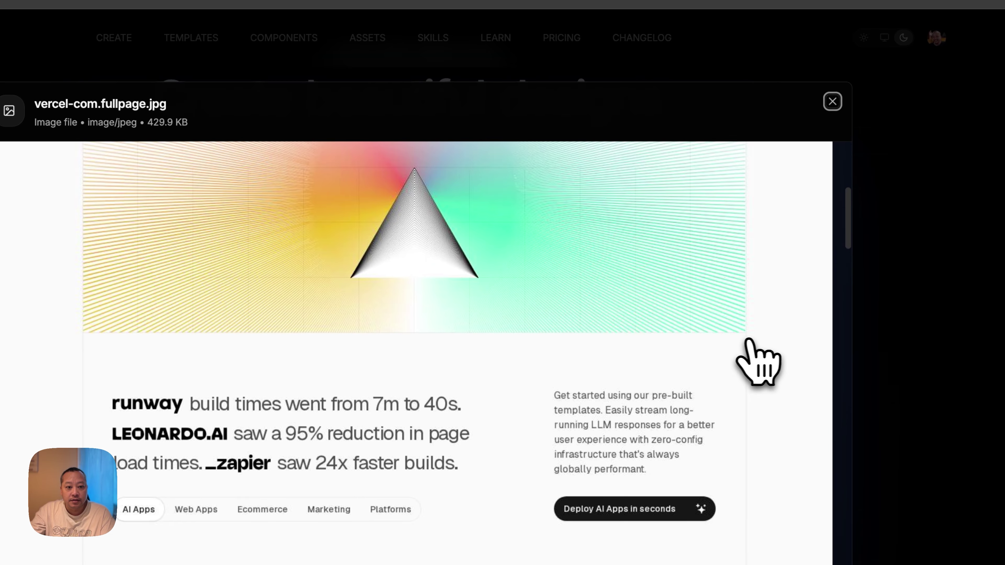
scroll(747, 340, down, 10)
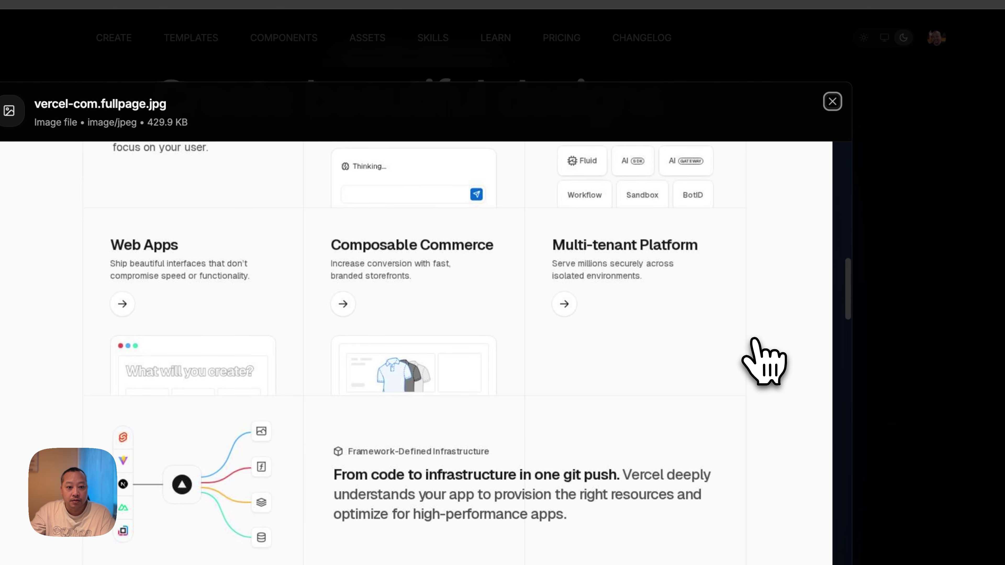
scroll(753, 341, down, 15)
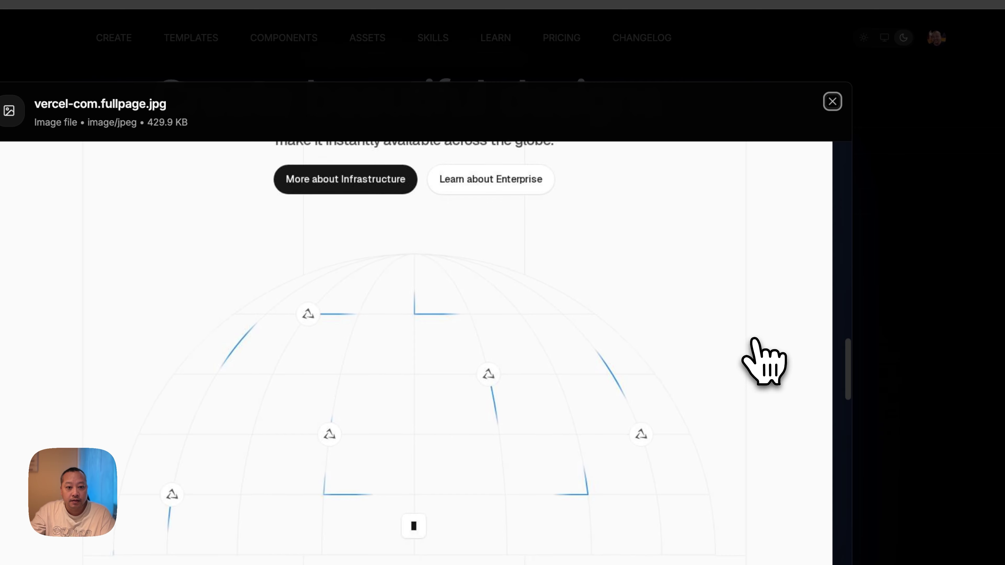
scroll(763, 361, down, 15)
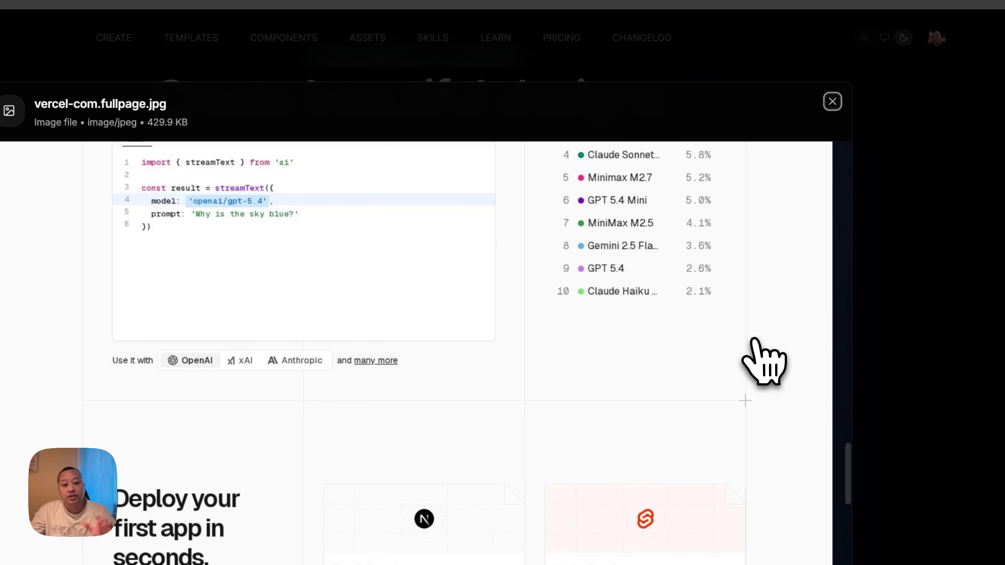
scroll(764, 360, down, 15)
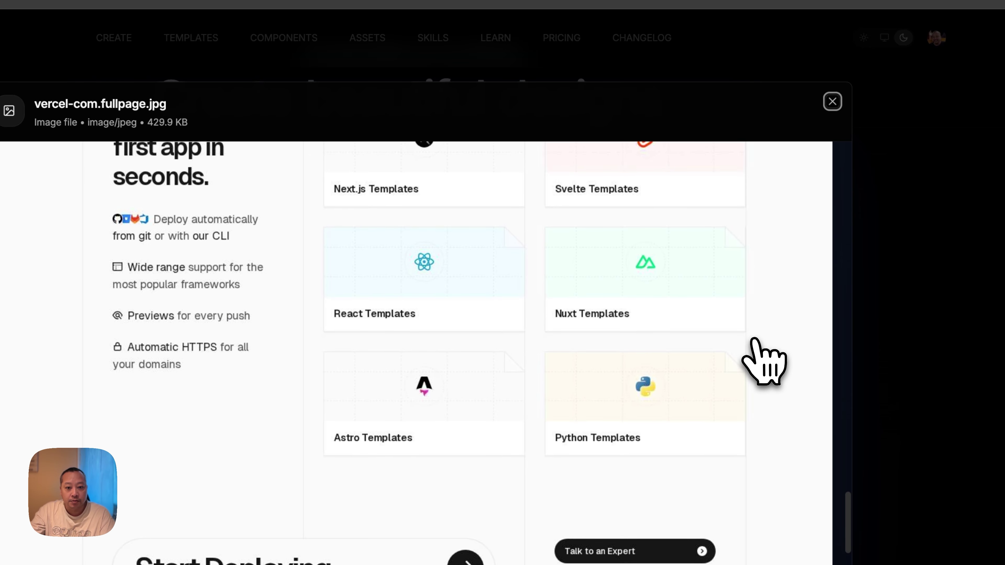
scroll(764, 361, up, 20)
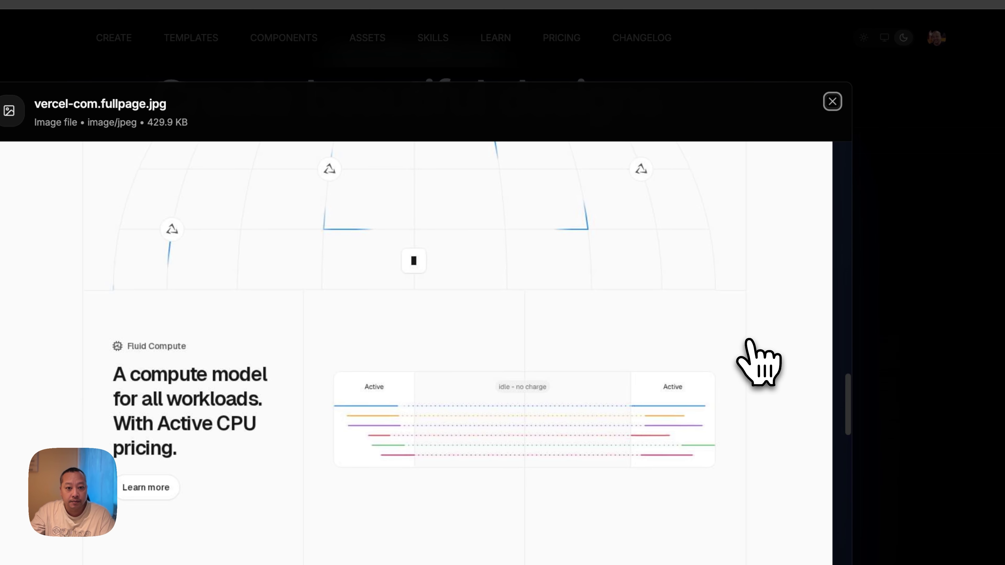
scroll(763, 361, up, 8)
scroll(759, 362, up, 15)
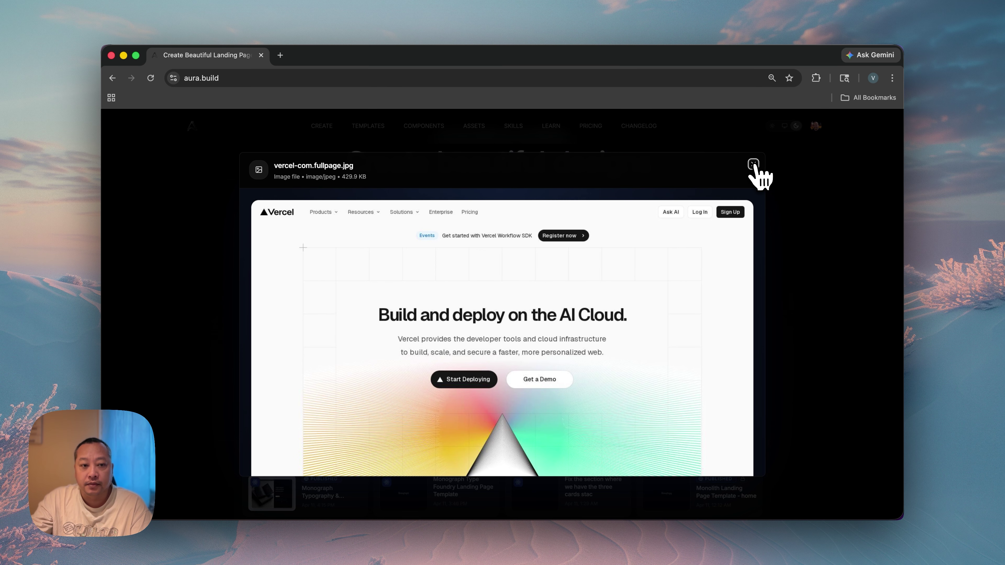
click(754, 165)
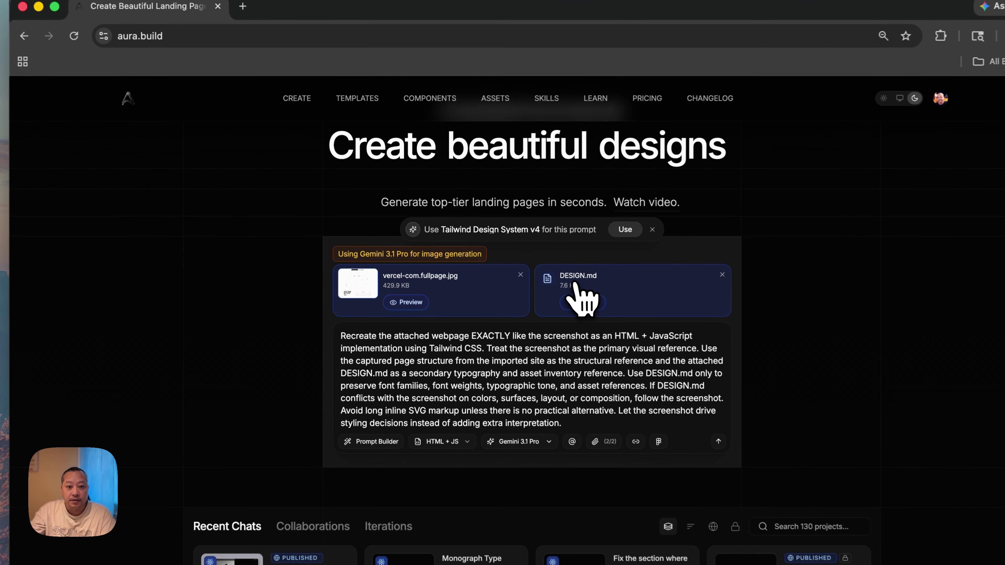
- Open the preview of the attached DESIGN.md and skim the file from the overview to the asset links
click(591, 305)
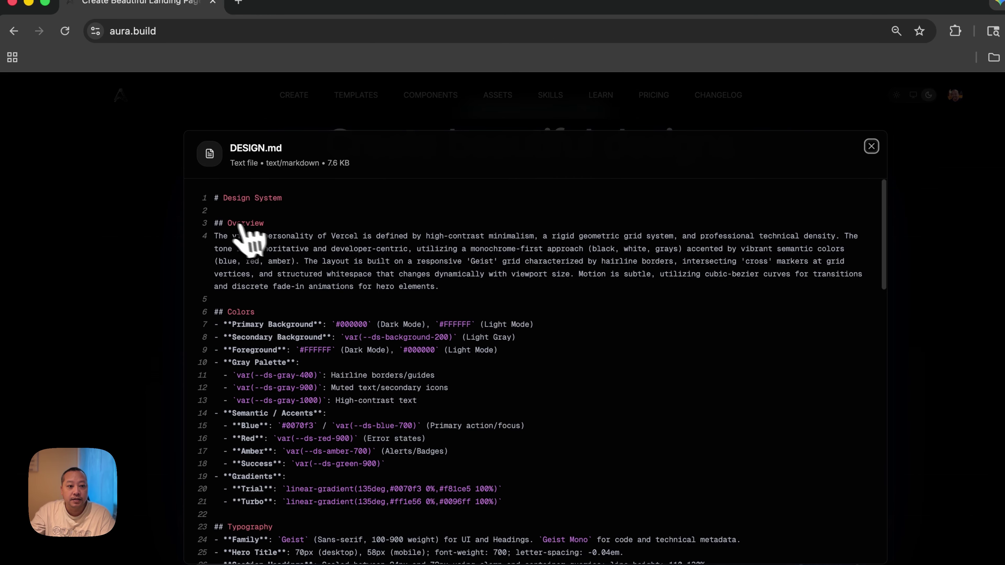
scroll(638, 284, down, 8)
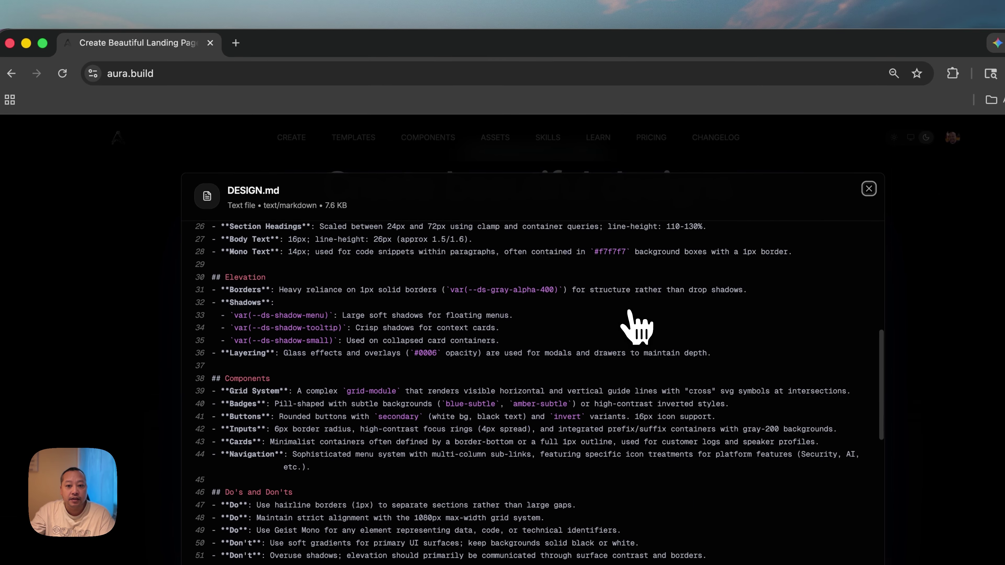
scroll(637, 327, down, 15)
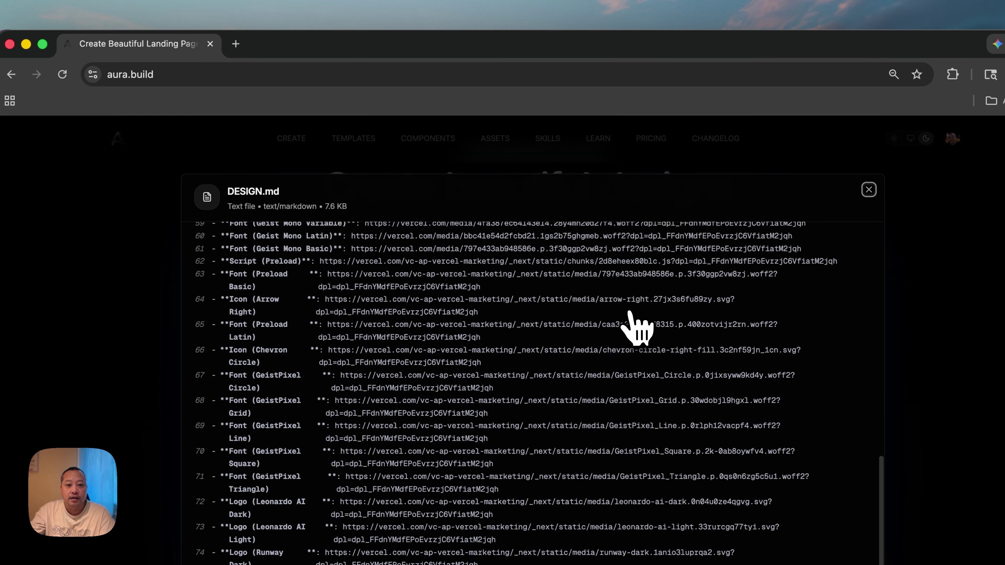
scroll(637, 326, up, 20)
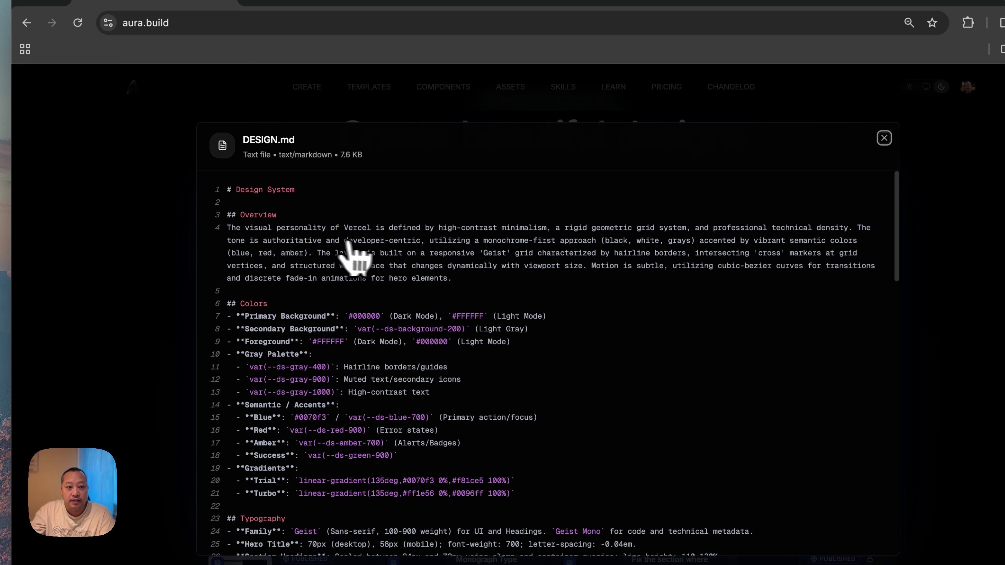
- Examine the Design System heading and the primary and secondary background entries under Colors in DESIGN.md
drag(237, 190, 317, 196)
click(326, 194)
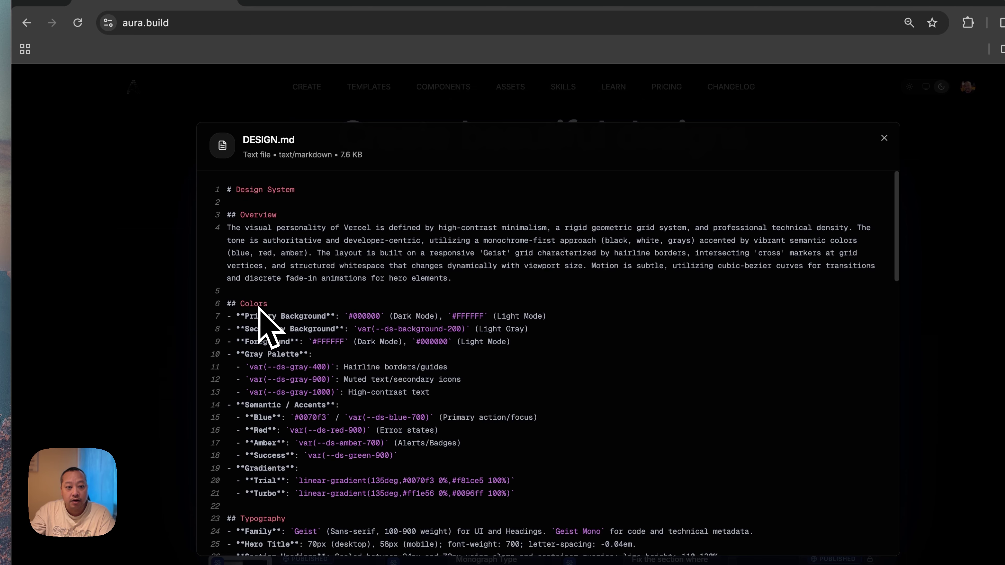
scroll(591, 349, down, 3)
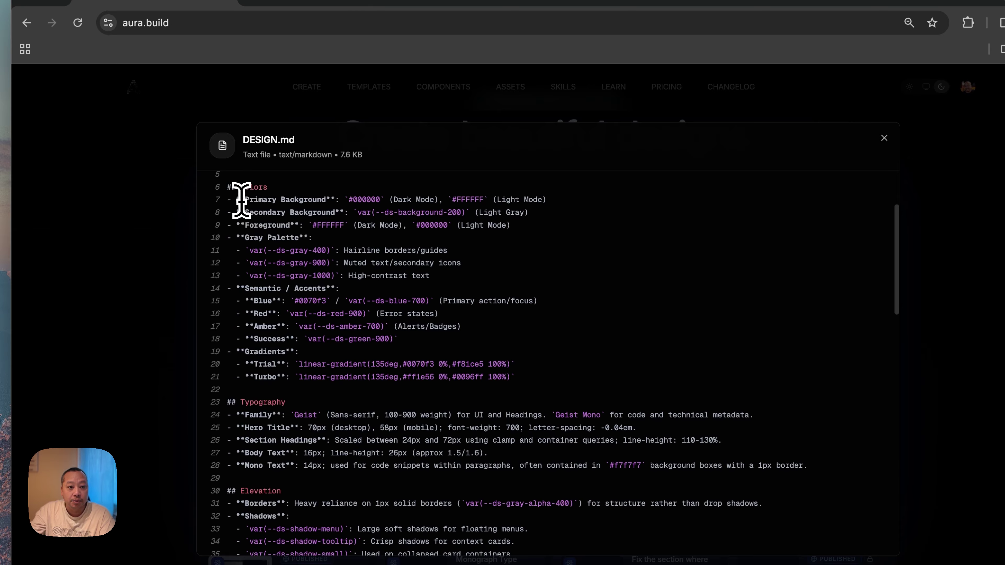
drag(241, 199, 325, 199)
drag(245, 213, 321, 212)
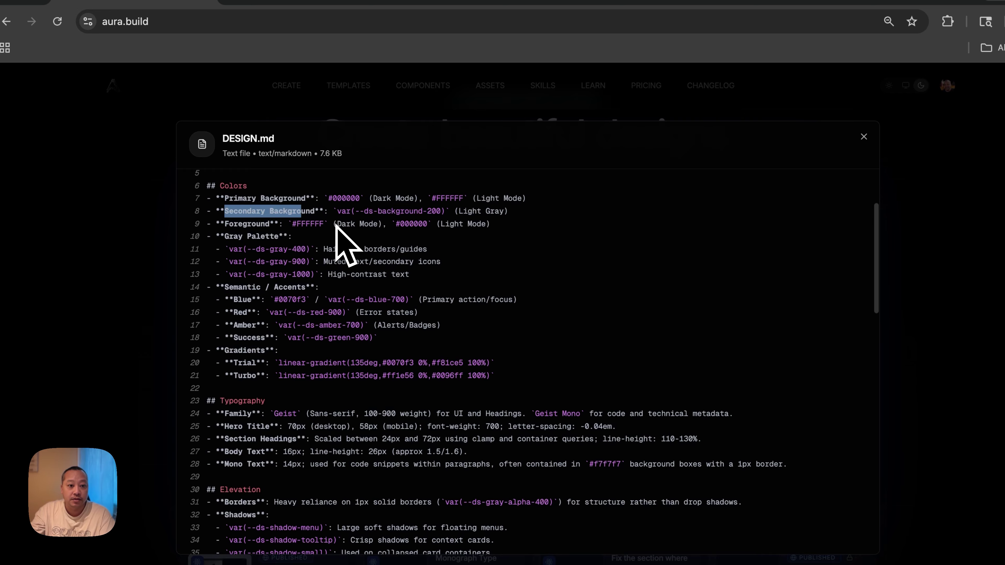
- Read the Typography, Elevation, Components, Do's and Don'ts and Assets sections of DESIGN.md, and close the preview
scroll(476, 336, down, 5)
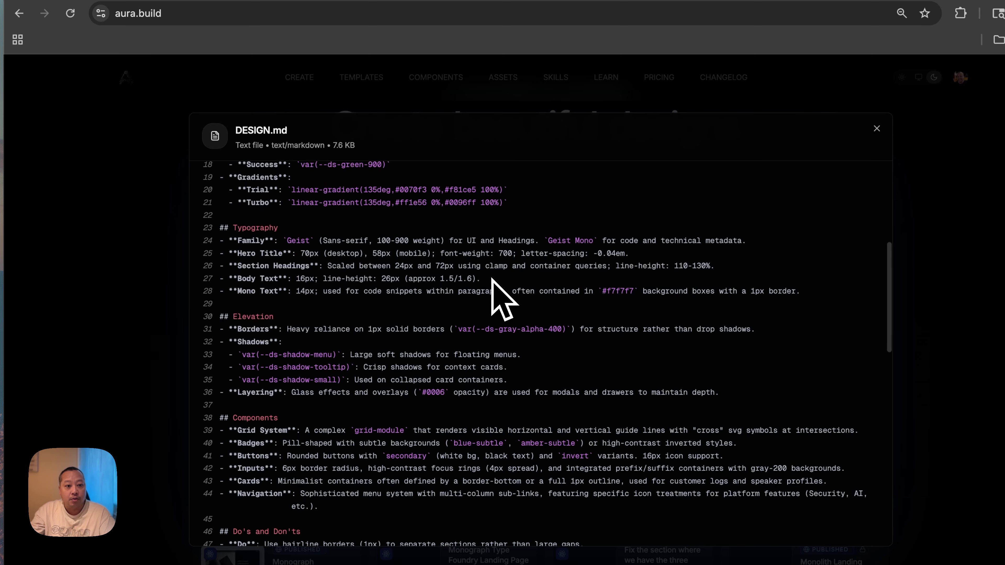
scroll(491, 279, down, 3)
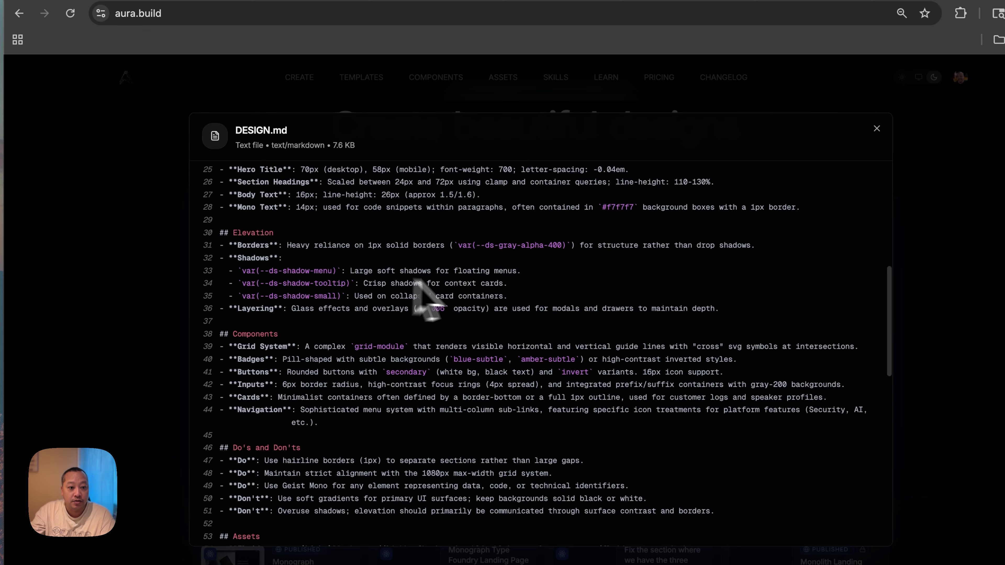
scroll(411, 281, down, 3)
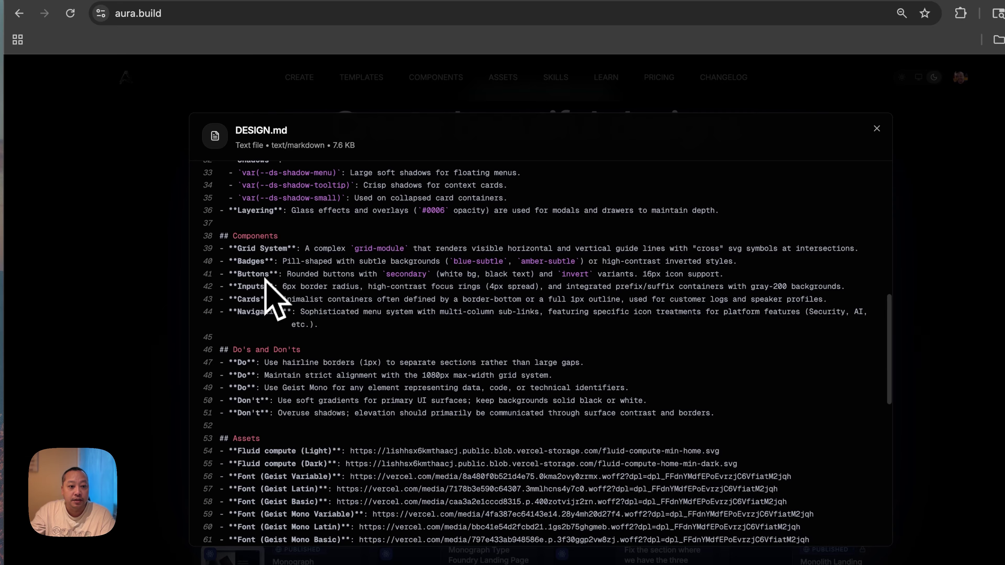
scroll(751, 277, down, 5)
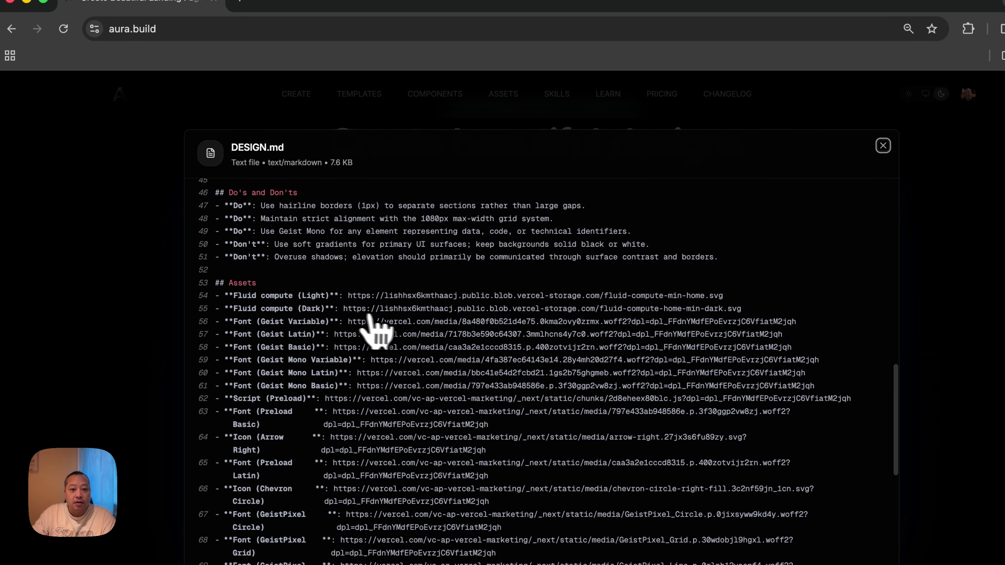
scroll(370, 332, down, 3)
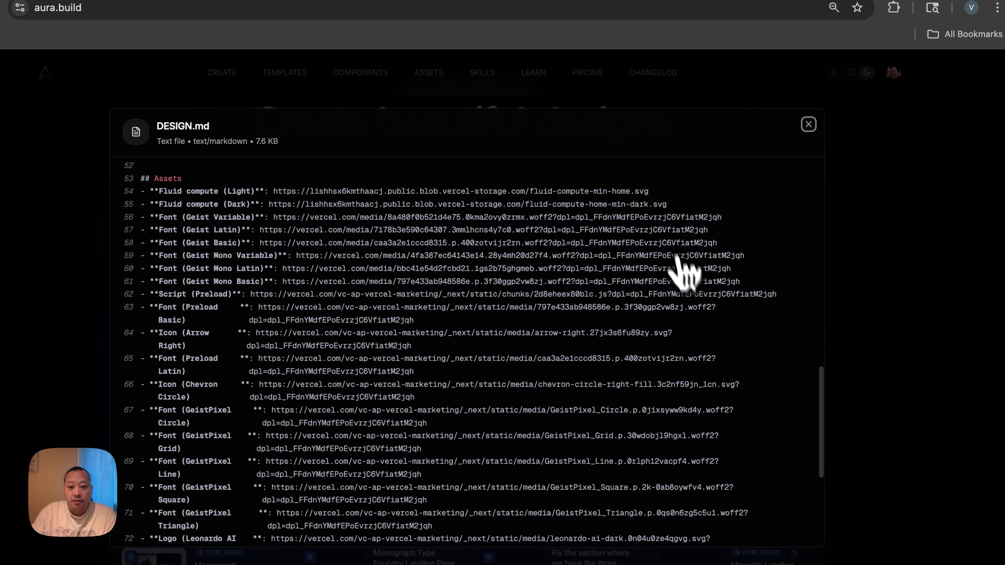
scroll(677, 258, down, 8)
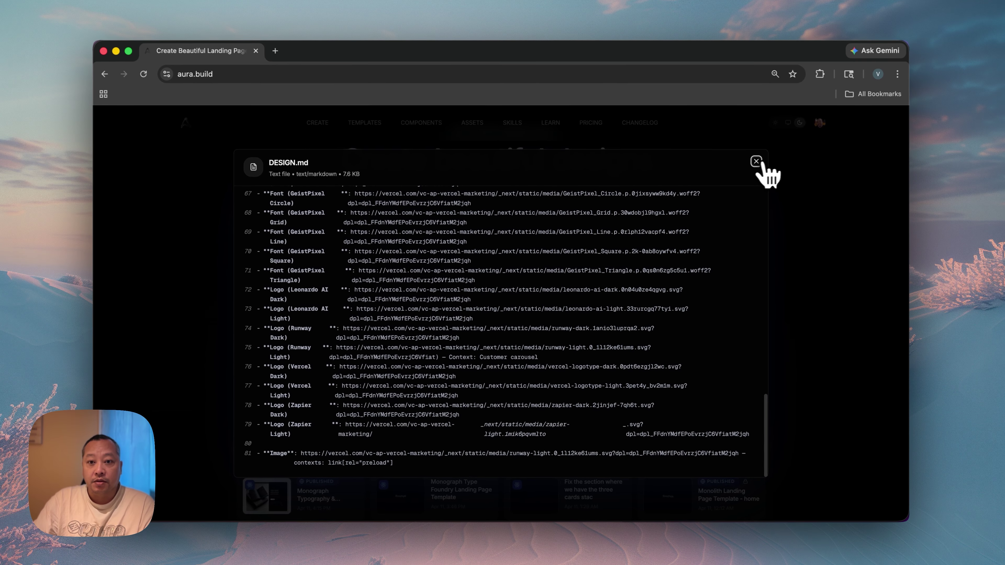
click(756, 161)
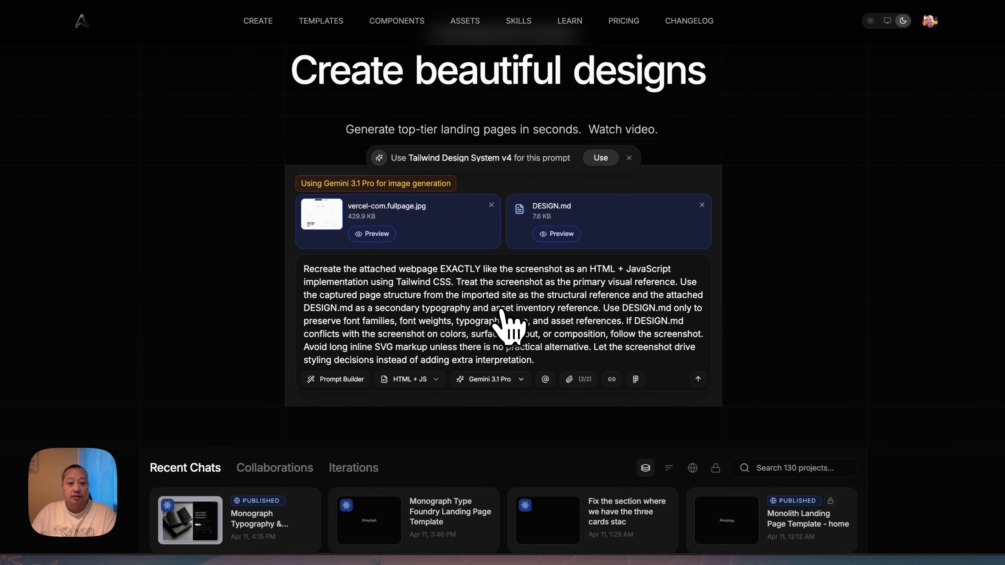
- Submit the recreation prompt with both attachments for generation, and view the attached full-page screenshot enlarged
click(695, 380)
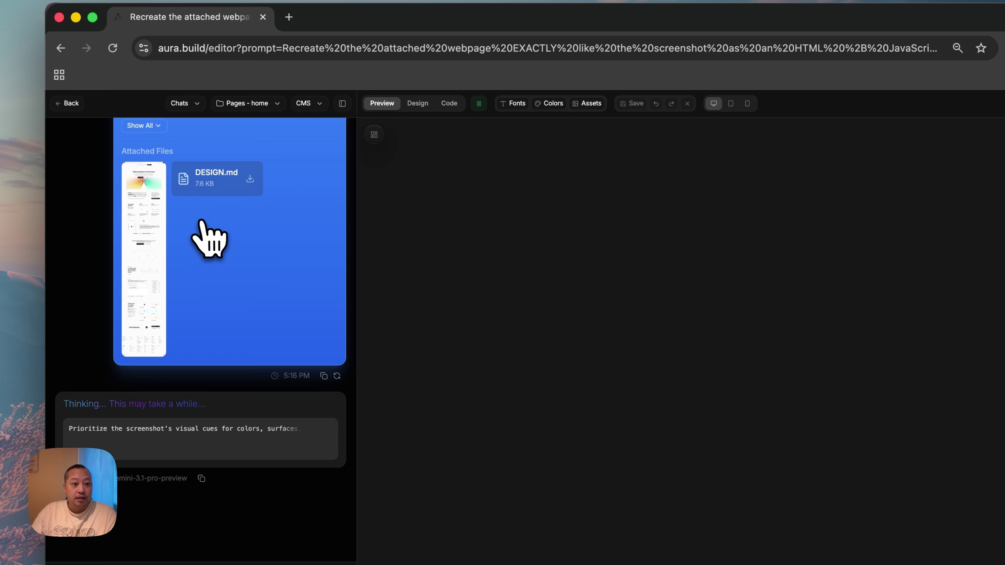
click(156, 214)
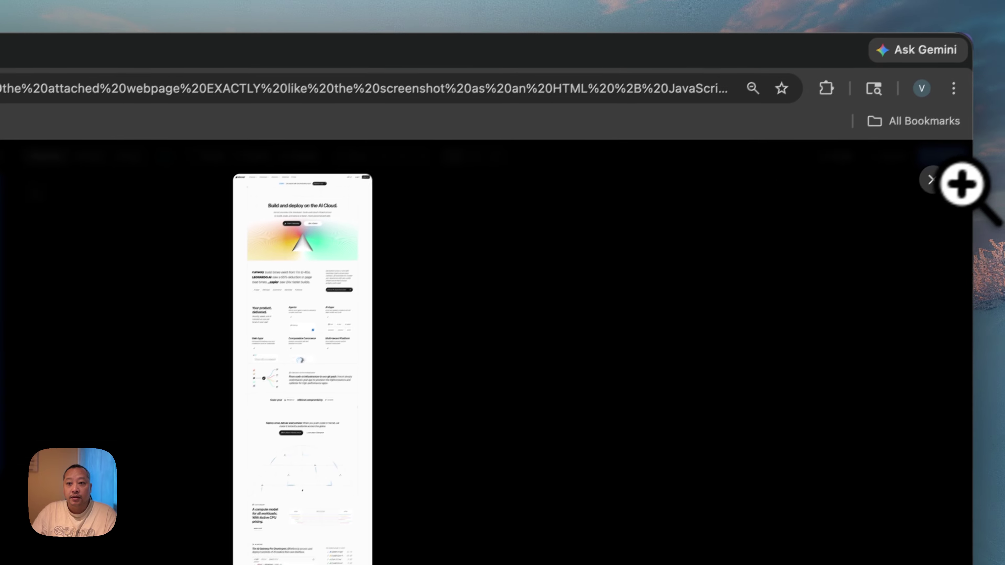
click(931, 183)
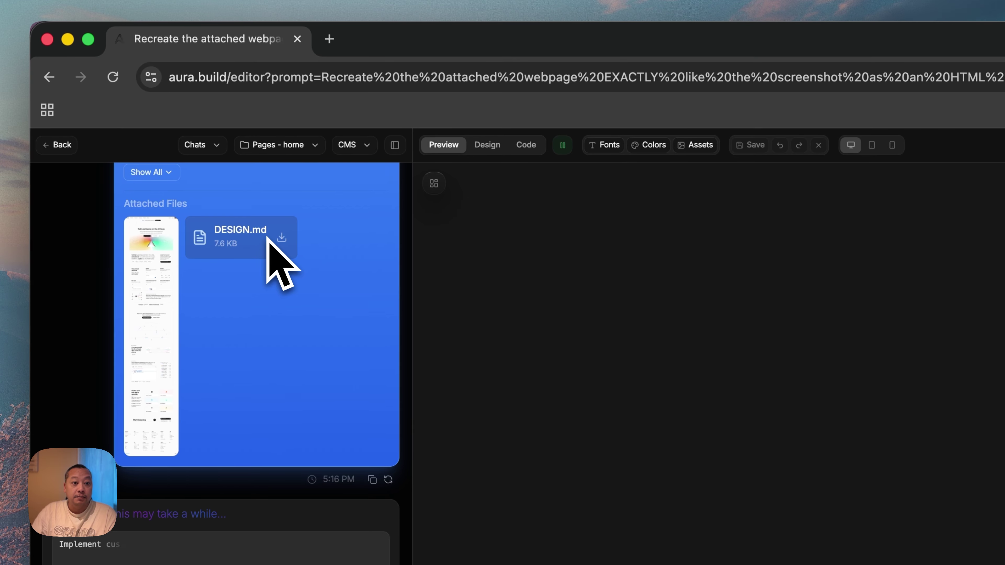
- Review the generated page from the hero heading through the product cards, and return to its top
drag(151, 234, 156, 247)
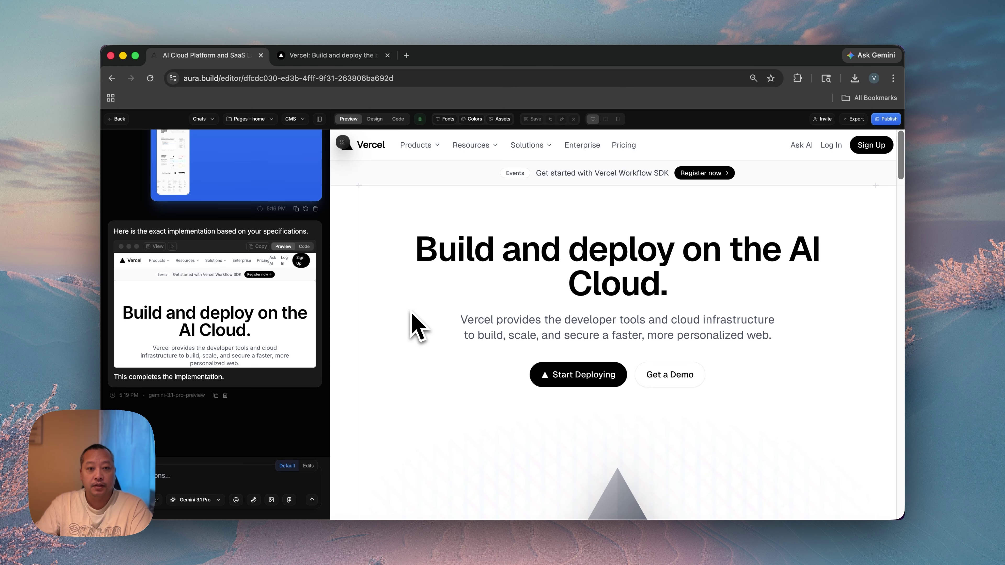
scroll(617, 310, down, 2)
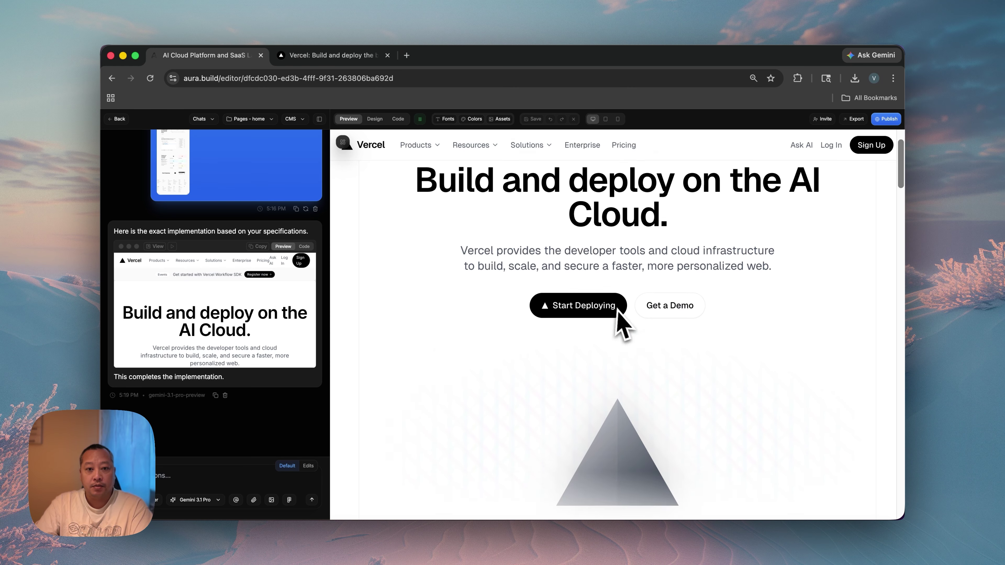
scroll(572, 332, down, 20)
scroll(566, 332, up, 5)
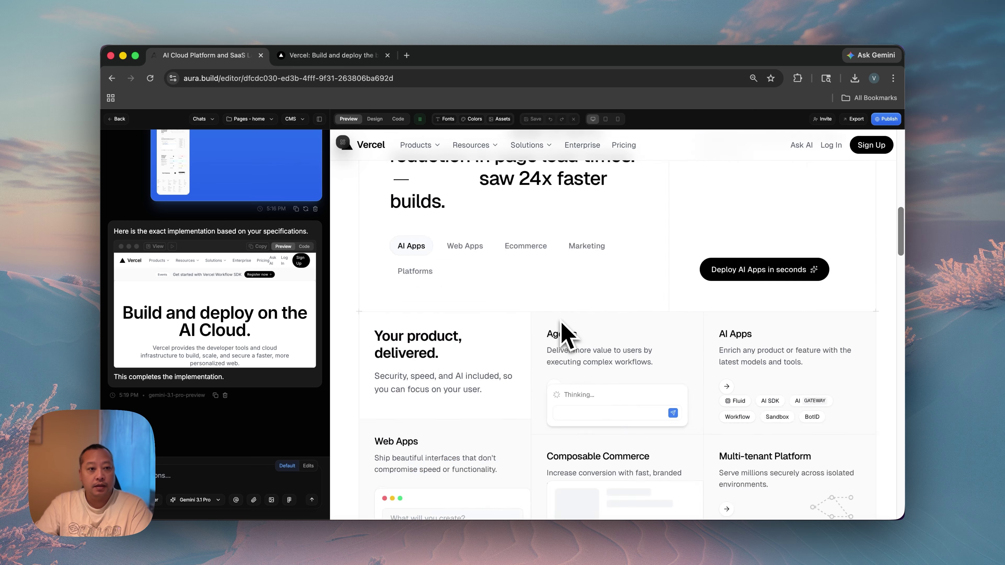
scroll(566, 333, up, 15)
scroll(262, 305, up, 5)
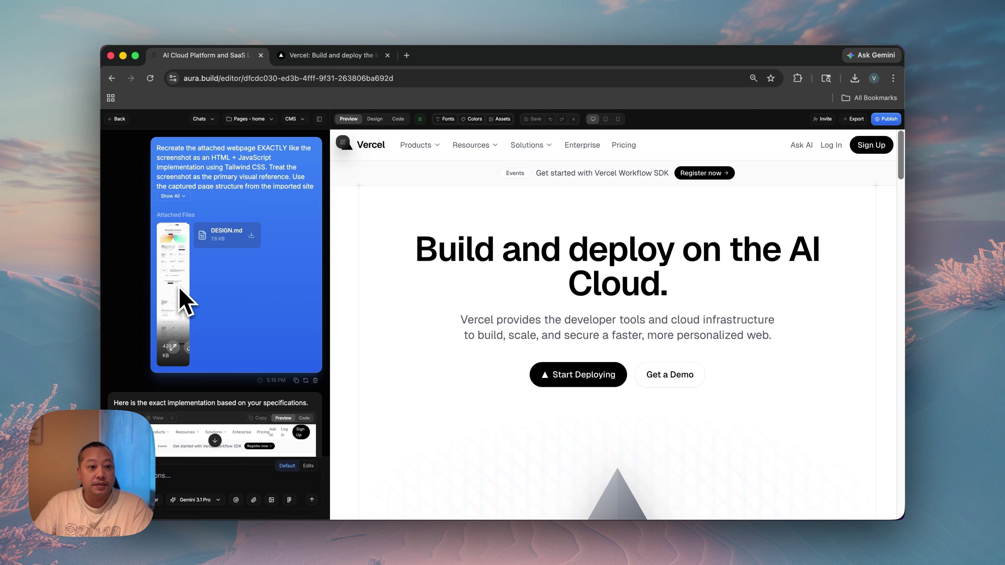
- Download the attached full-page screenshot, view it in Preview, and compare its upper sections with the generated page
click(189, 348)
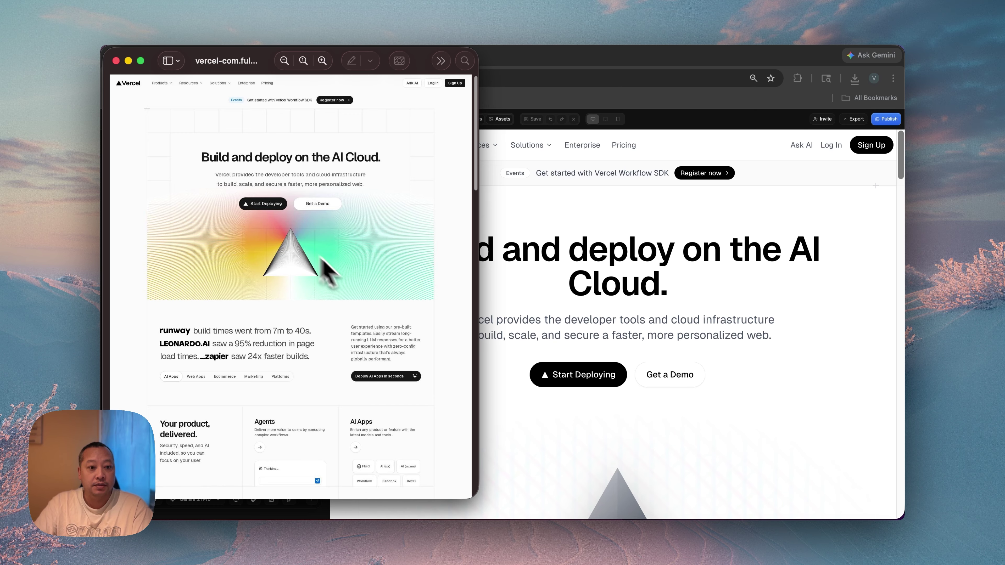
scroll(356, 253, down, 5)
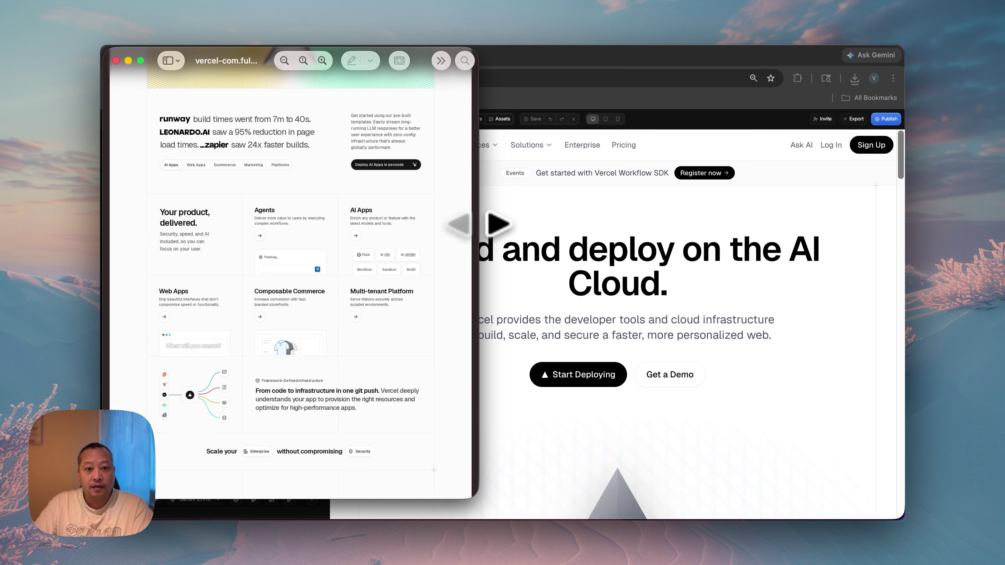
scroll(708, 264, down, 10)
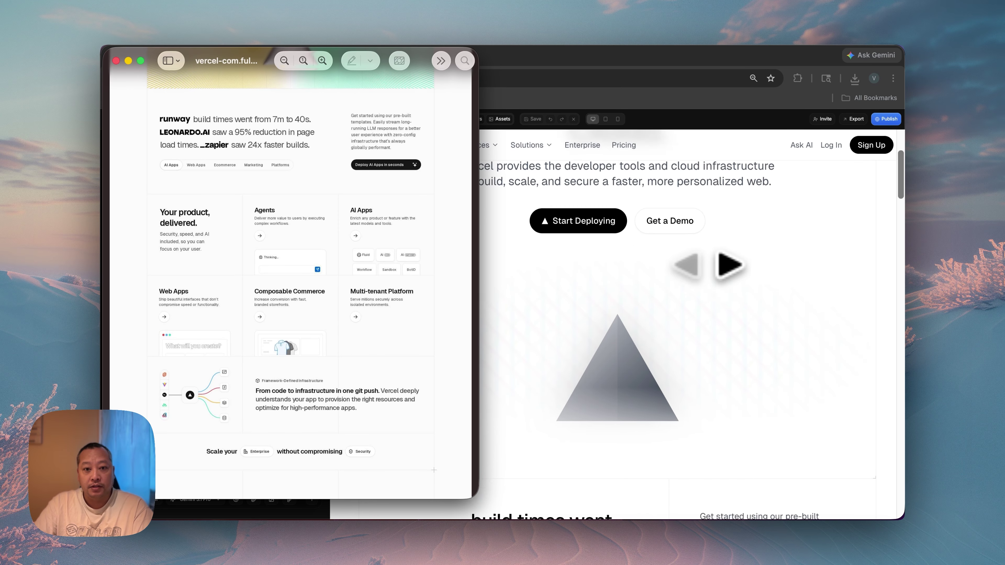
scroll(724, 263, down, 2)
scroll(716, 263, up, 15)
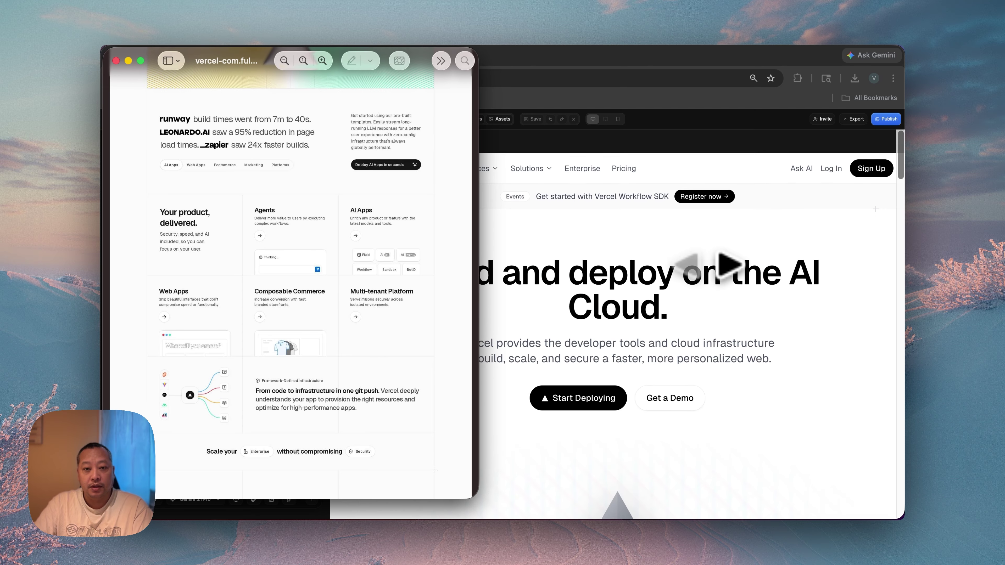
scroll(713, 262, down, 2)
scroll(641, 292, down, 3)
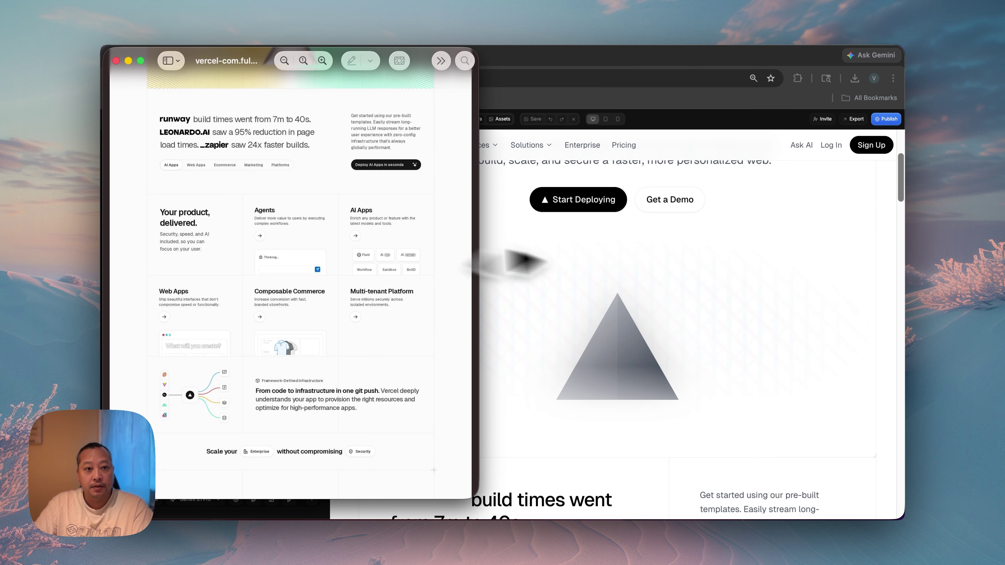
- Compare the screenshot's hero artwork and customer results section with the same parts of the generated page
scroll(459, 269, up, 8)
scroll(633, 285, down, 2)
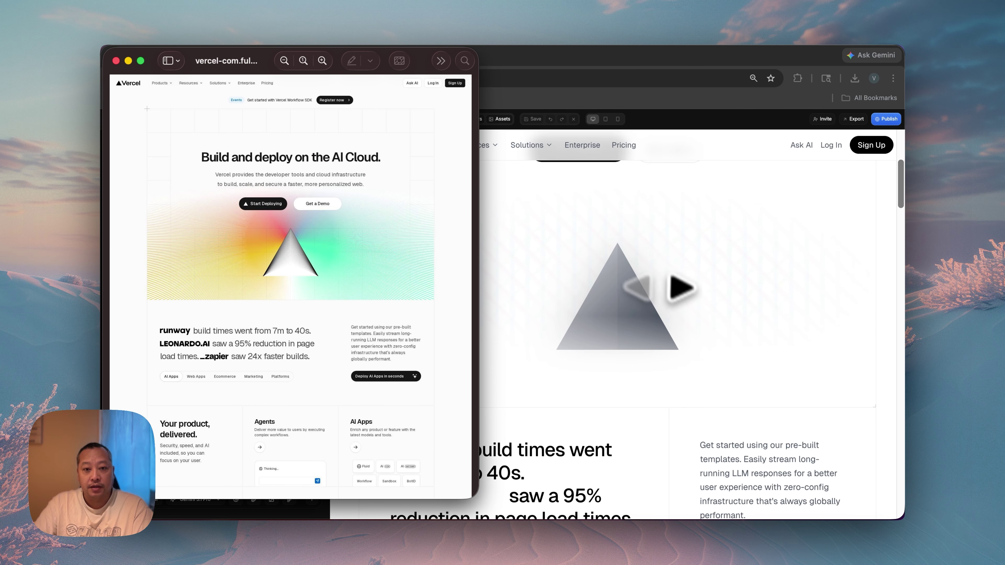
scroll(692, 273, up, 3)
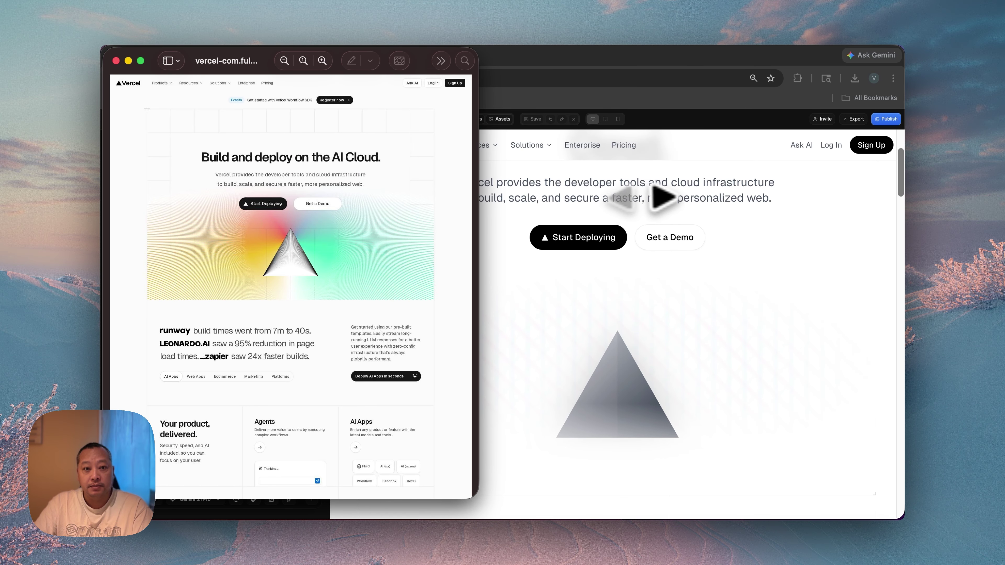
scroll(696, 281, down, 6)
scroll(690, 288, down, 5)
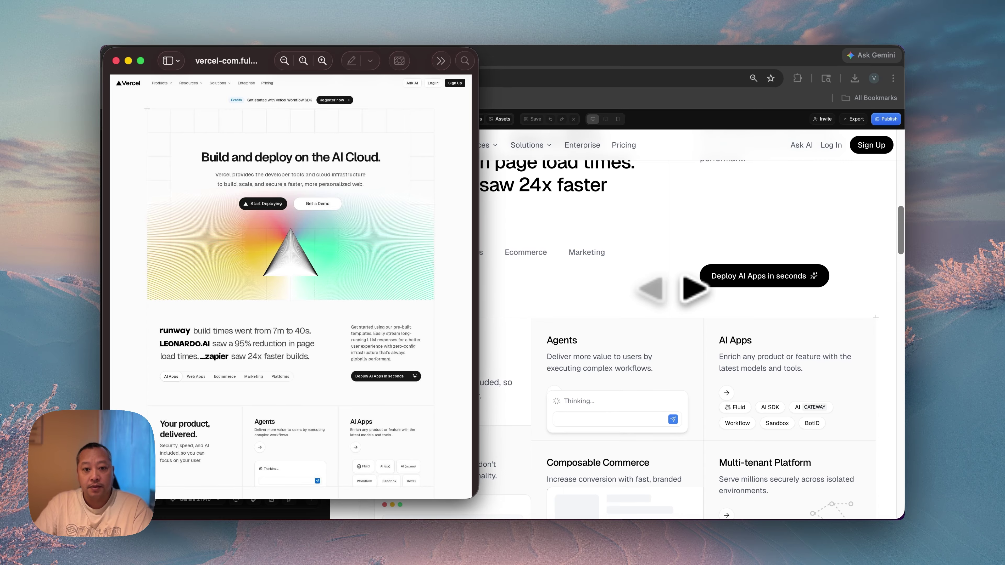
- Switch back to Aura and inspect the generated product cards and the customer results text above them
click(659, 188)
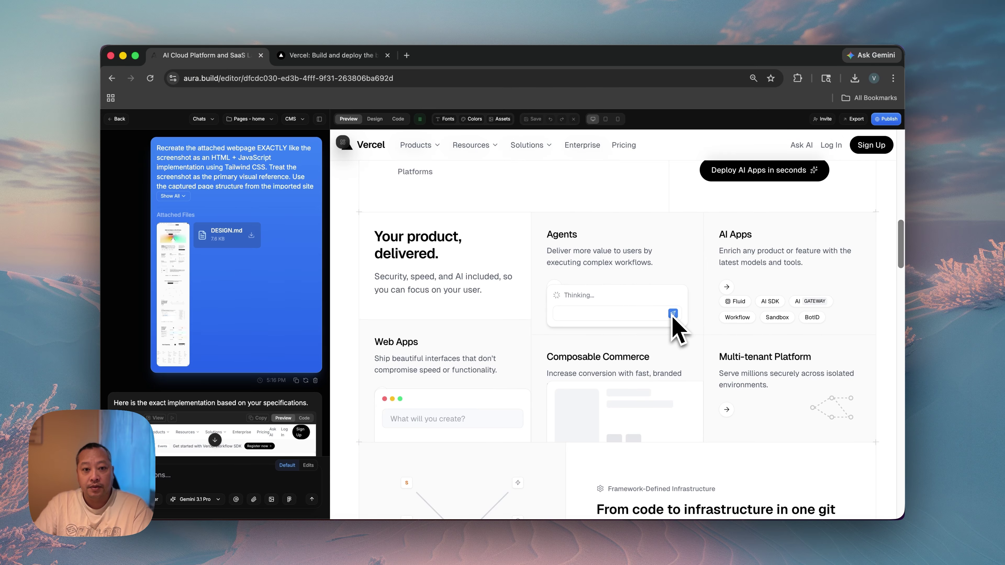
scroll(573, 378, down, 3)
scroll(570, 372, up, 4)
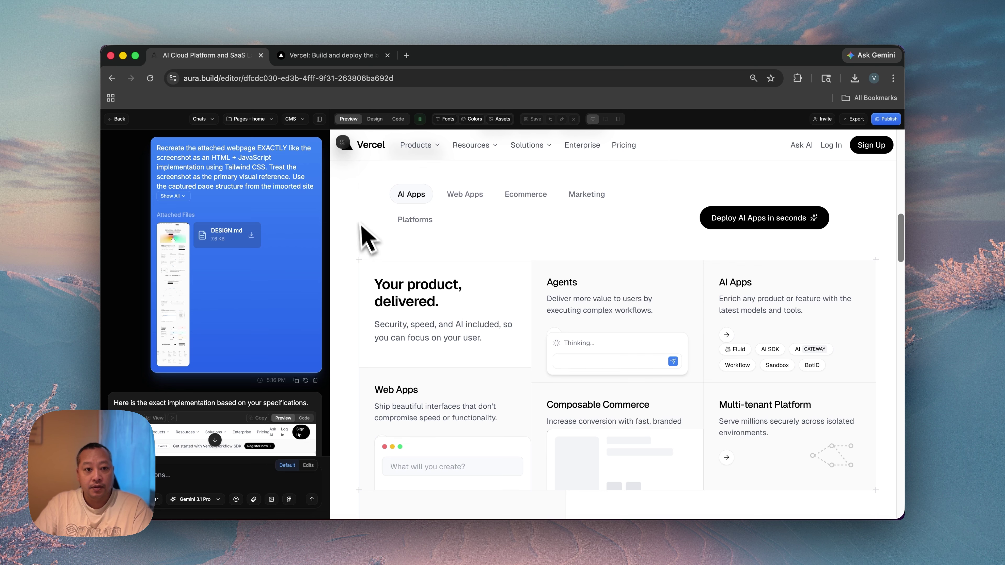
scroll(367, 238, up, 3)
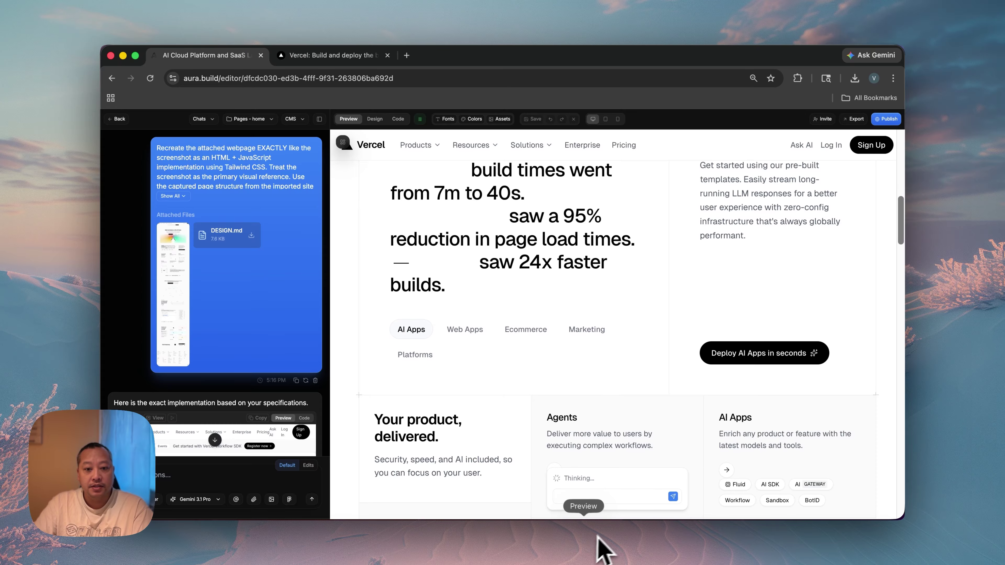
- Switch to Preview and examine the screenshot from the product cards down to the AI Gateway section
click(593, 544)
scroll(383, 337, down, 10)
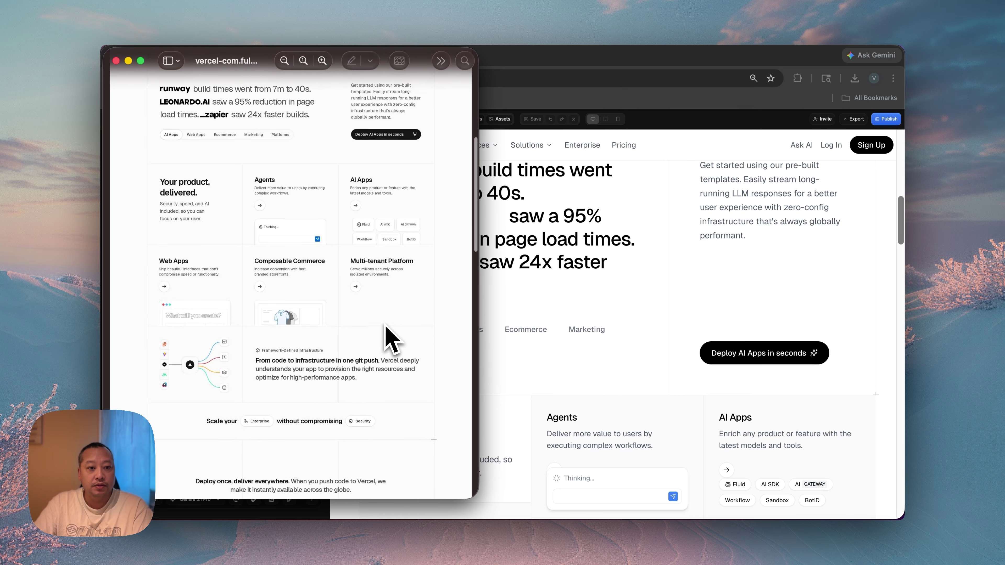
scroll(386, 339, down, 5)
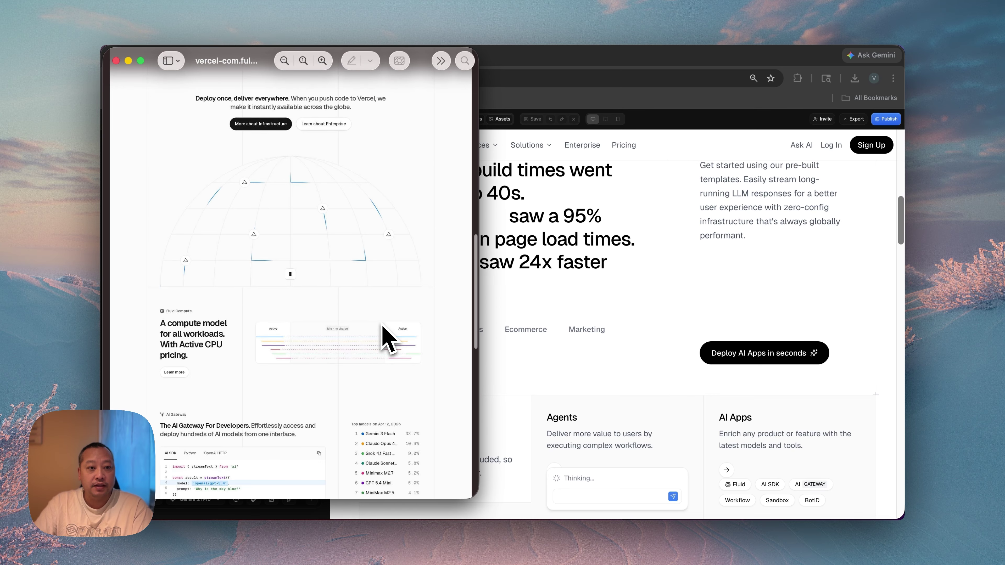
scroll(357, 261, down, 4)
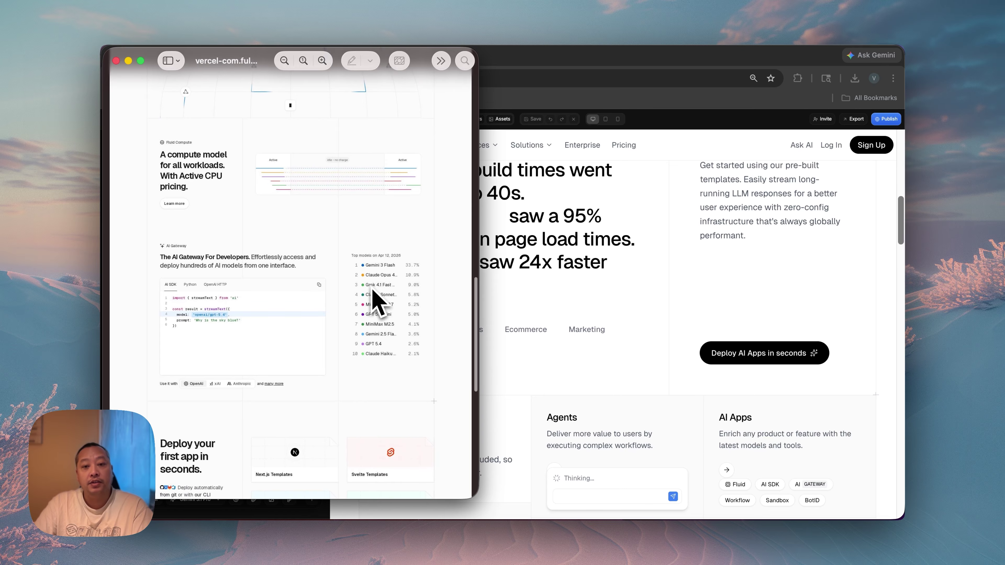
- Switch to the live vercel.com page, view it down to the Framework-Defined Infrastructure section, and return to the hero
click(539, 66)
click(343, 60)
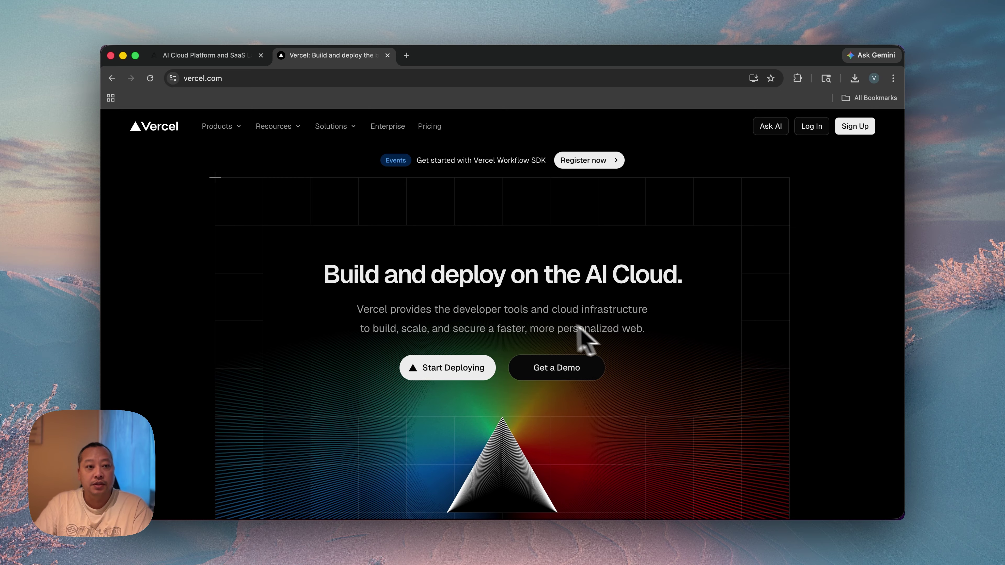
scroll(642, 325, down, 12)
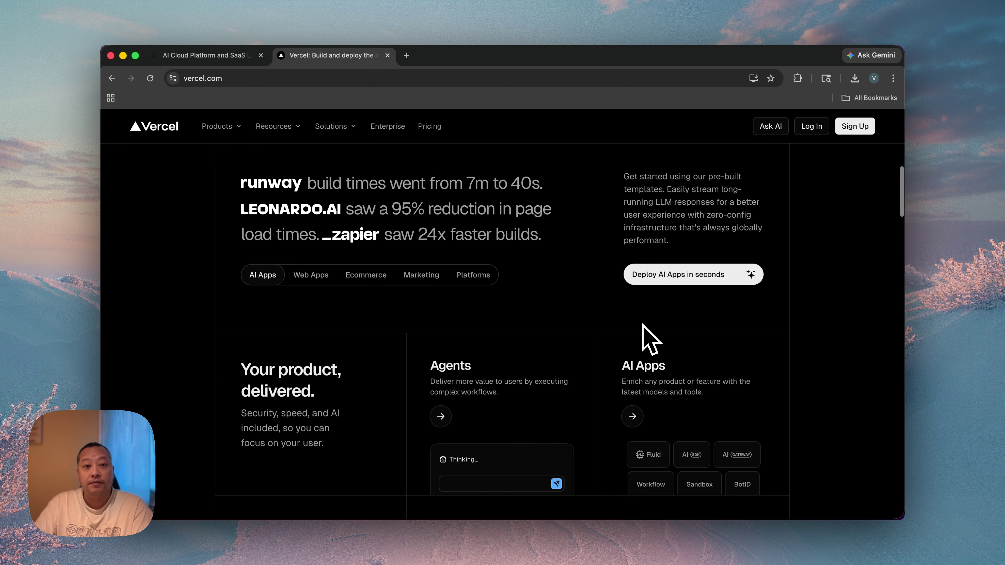
scroll(642, 325, down, 8)
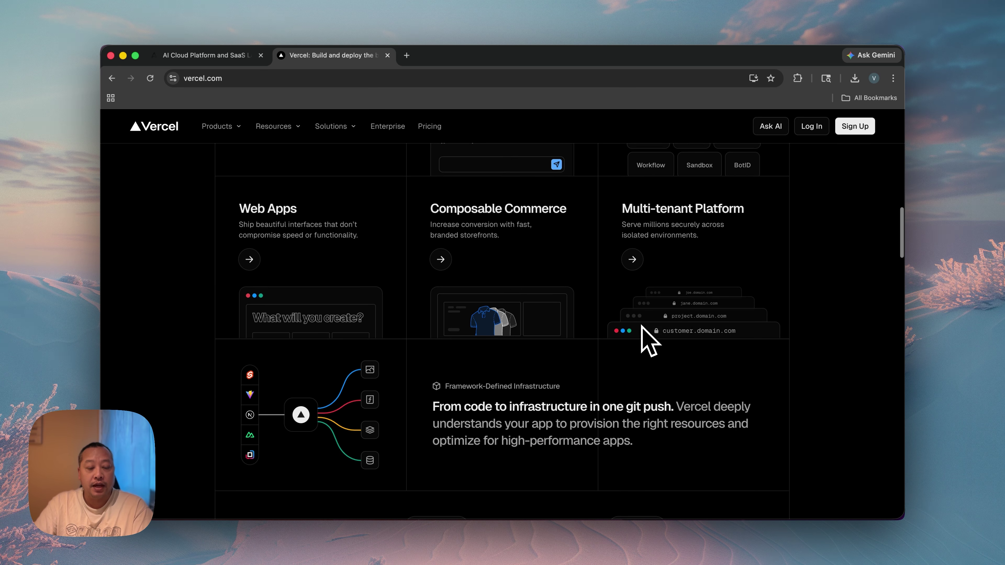
scroll(435, 233, up, 3)
scroll(393, 254, up, 10)
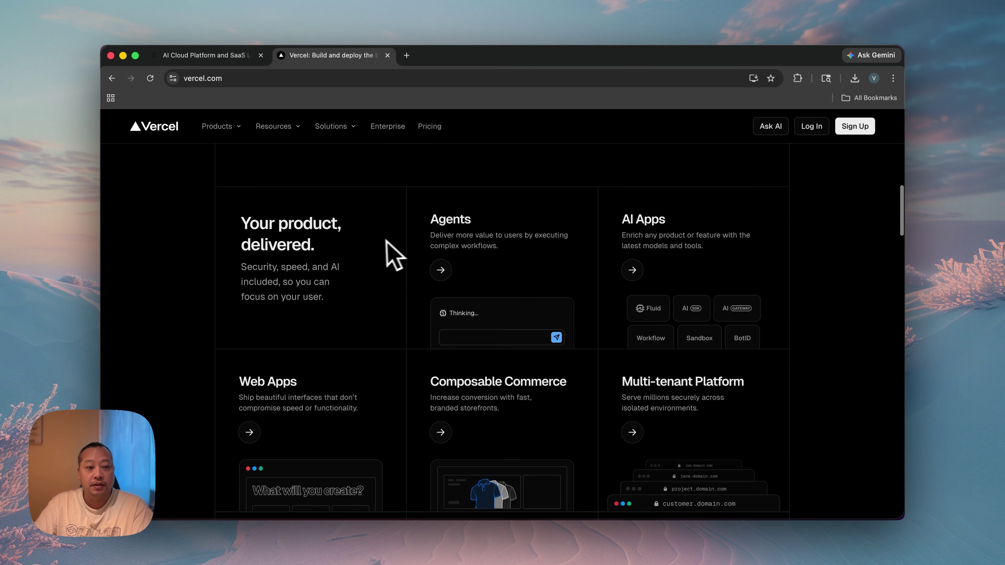
scroll(495, 252, up, 3)
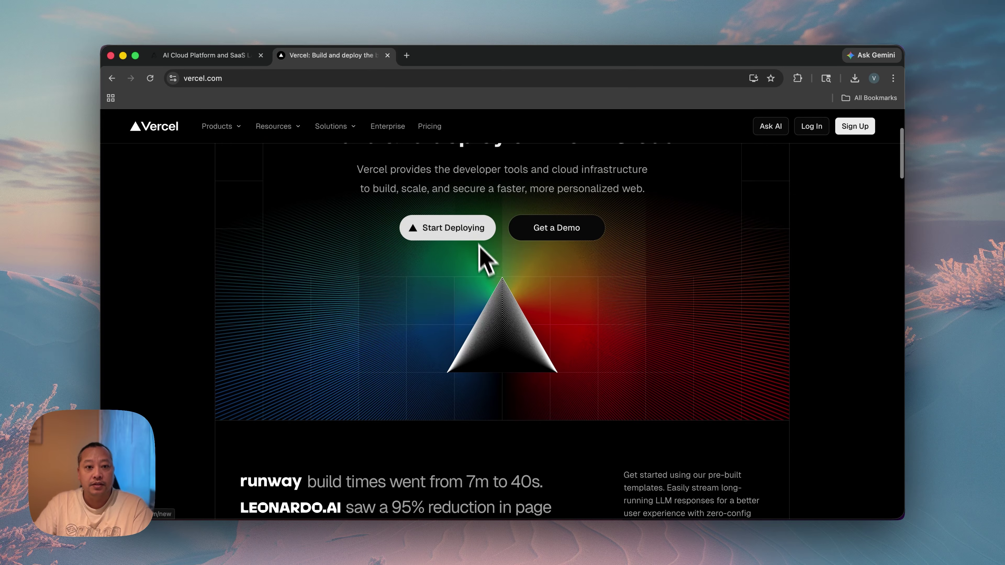
scroll(475, 198, up, 2)
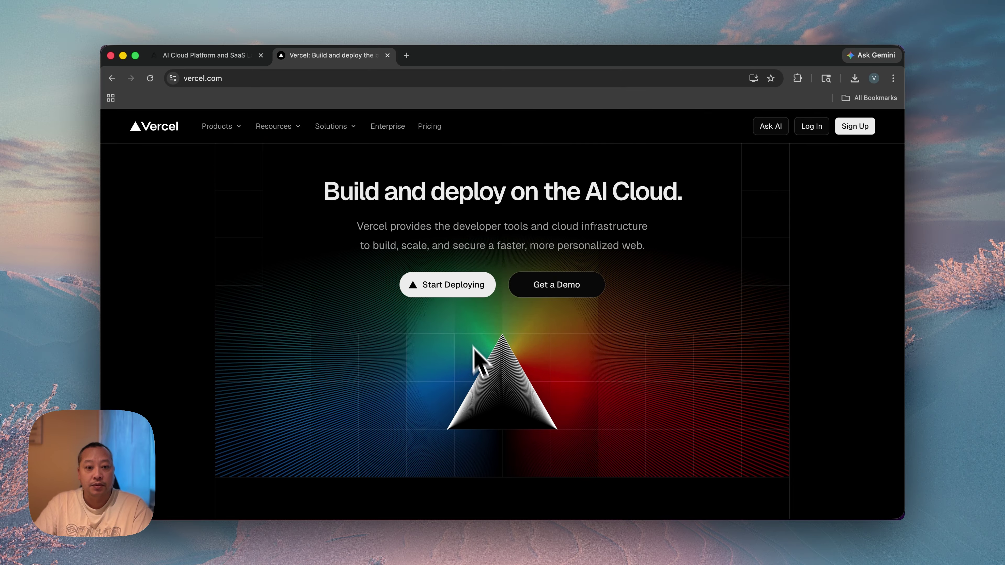
- Examine the lower sections of the live Vercel page, from the infrastructure diagram and globe to AI Gateway
scroll(602, 376, down, 20)
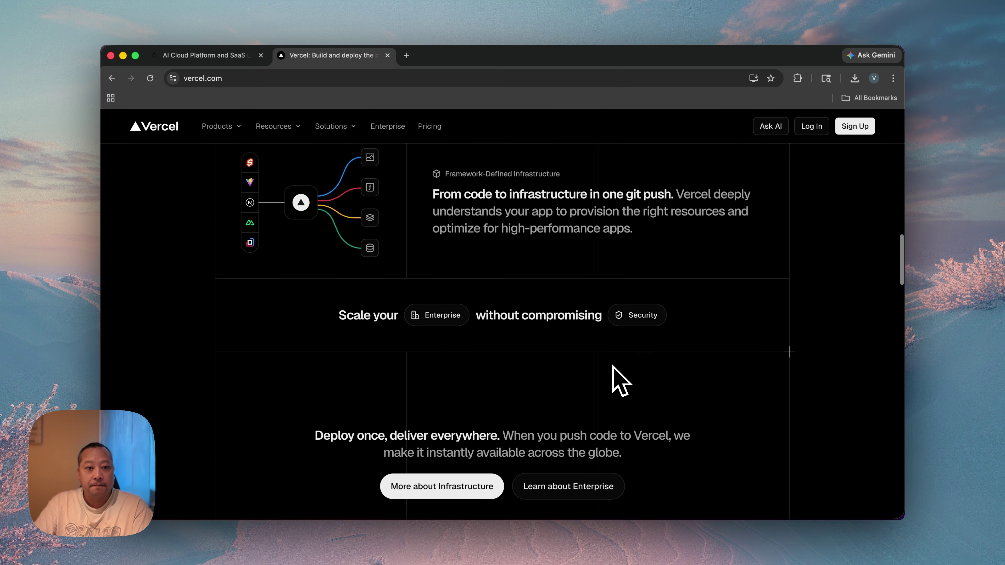
scroll(613, 366, down, 2)
scroll(612, 366, down, 15)
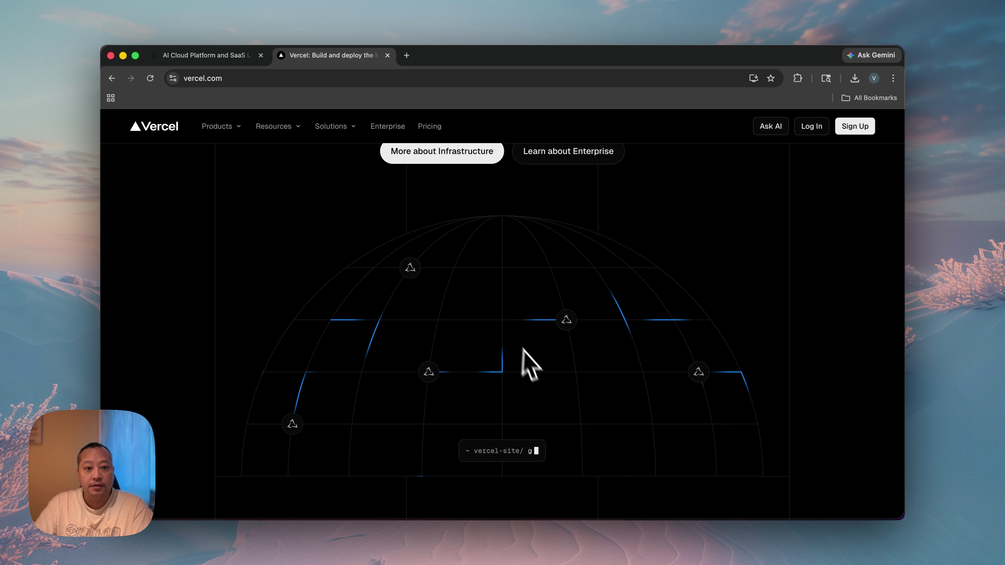
scroll(523, 359, down, 17)
scroll(538, 396, down, 10)
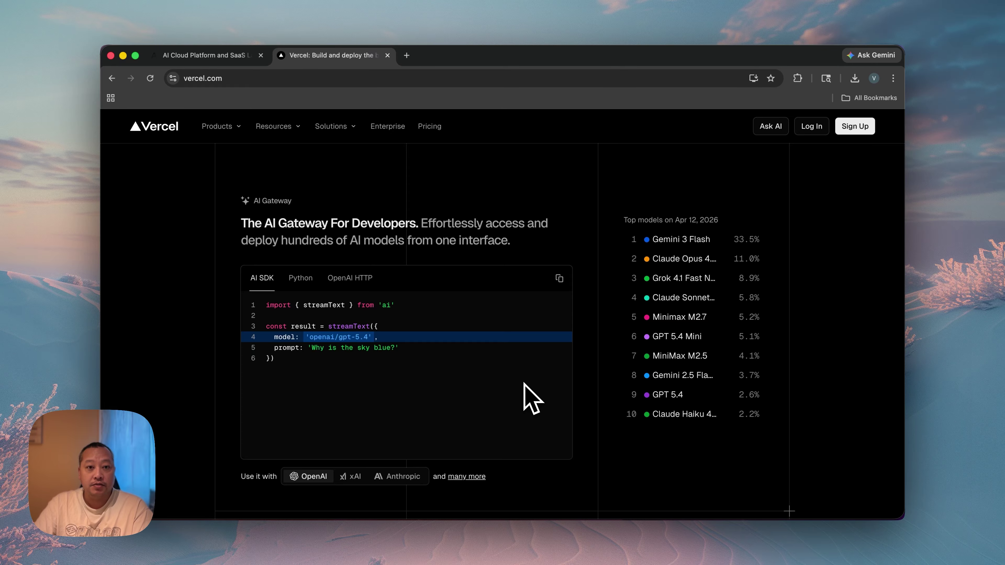
- Return to Aura and view the screenshot in Preview from the infrastructure diagram to the globe section
click(206, 55)
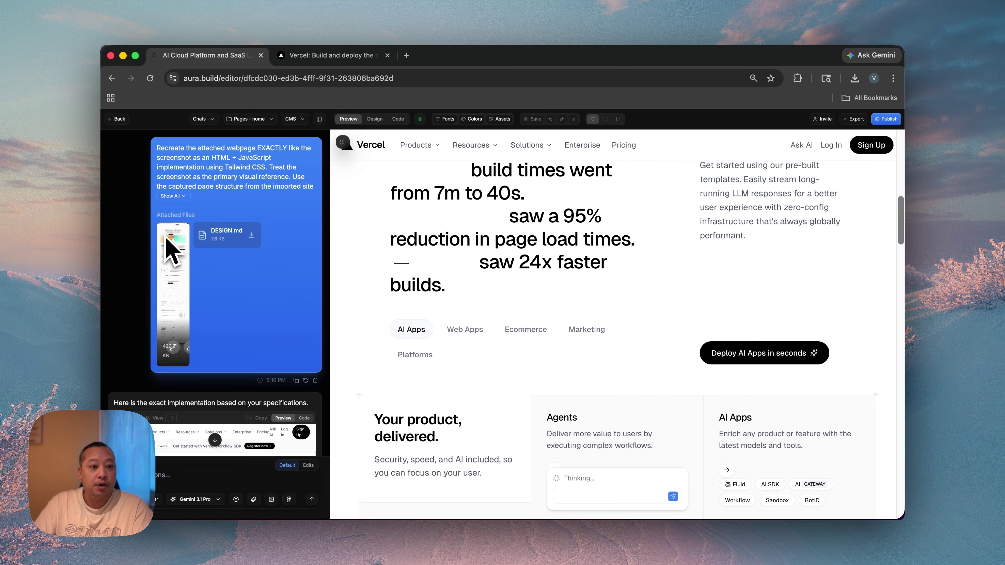
scroll(325, 212, down, 1)
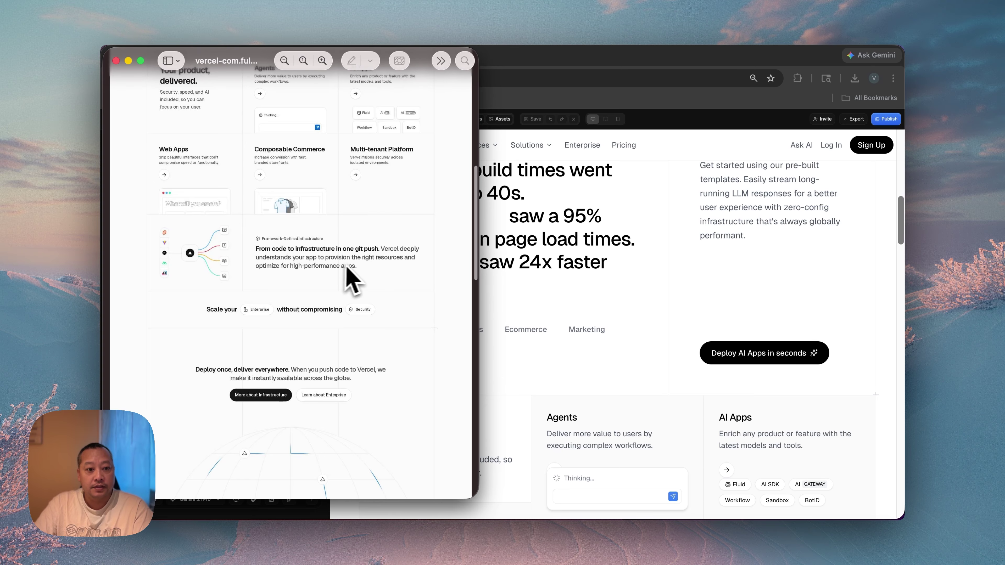
scroll(347, 268, down, 5)
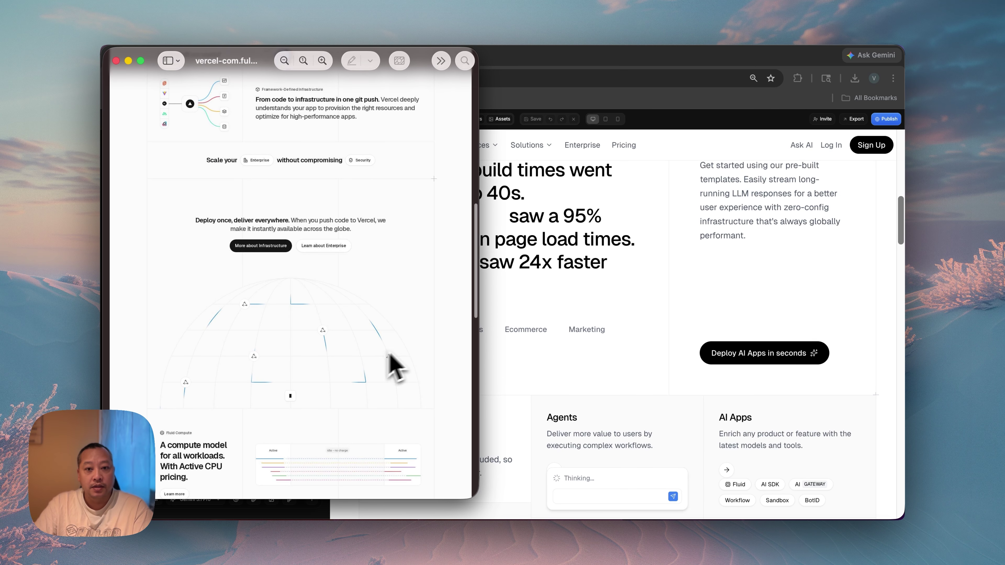
- Examine the generated page from the product cards through the infrastructure diagram to the Deploy once, deliver everywhere section
click(684, 314)
scroll(626, 332, down, 3)
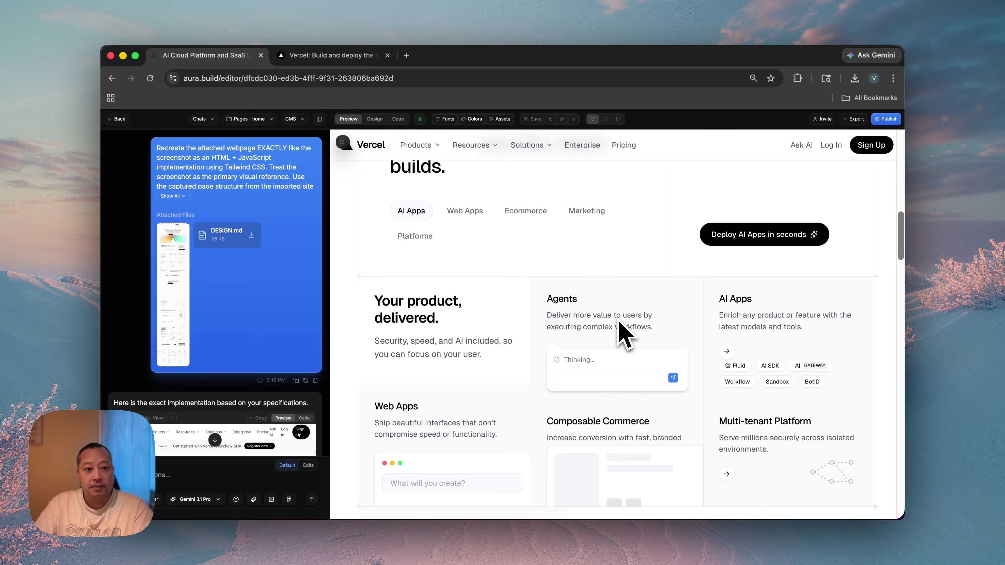
scroll(625, 334, down, 2)
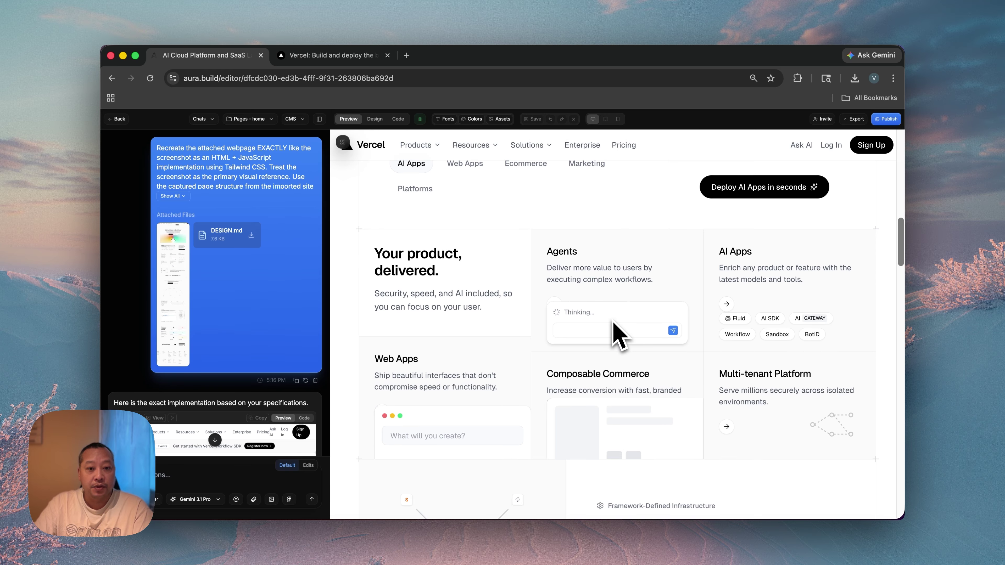
scroll(613, 328, down, 2)
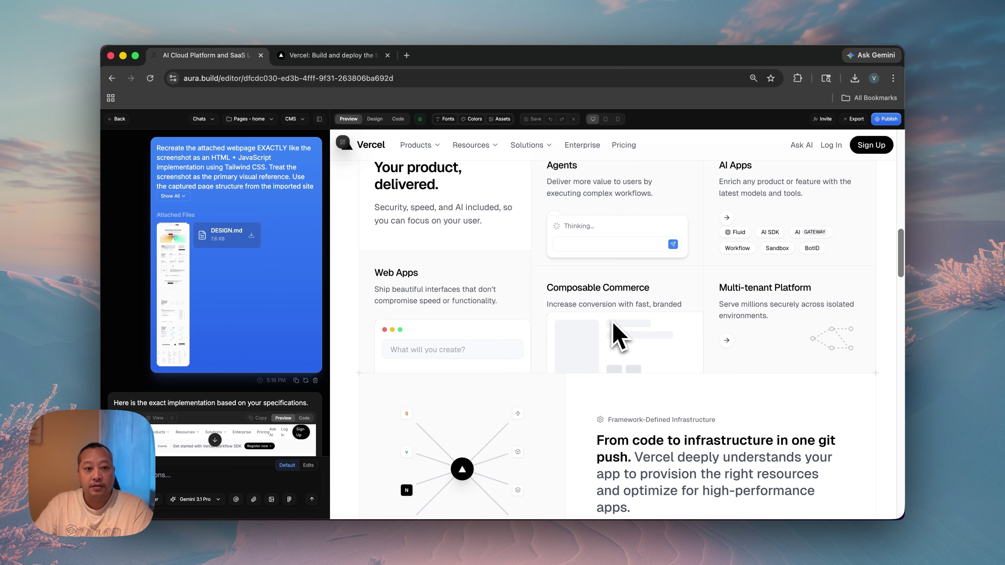
scroll(612, 332, down, 5)
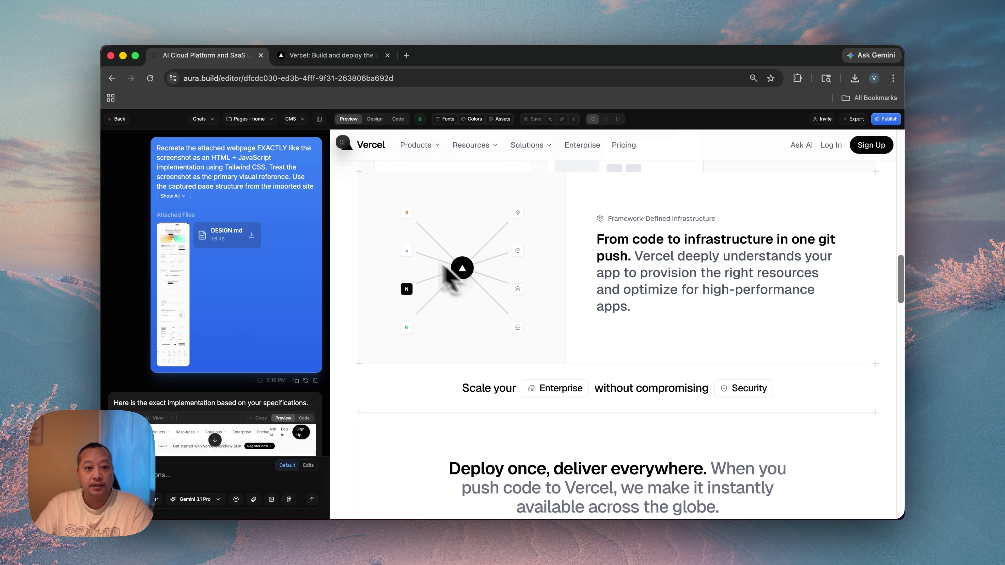
scroll(672, 313, down, 2)
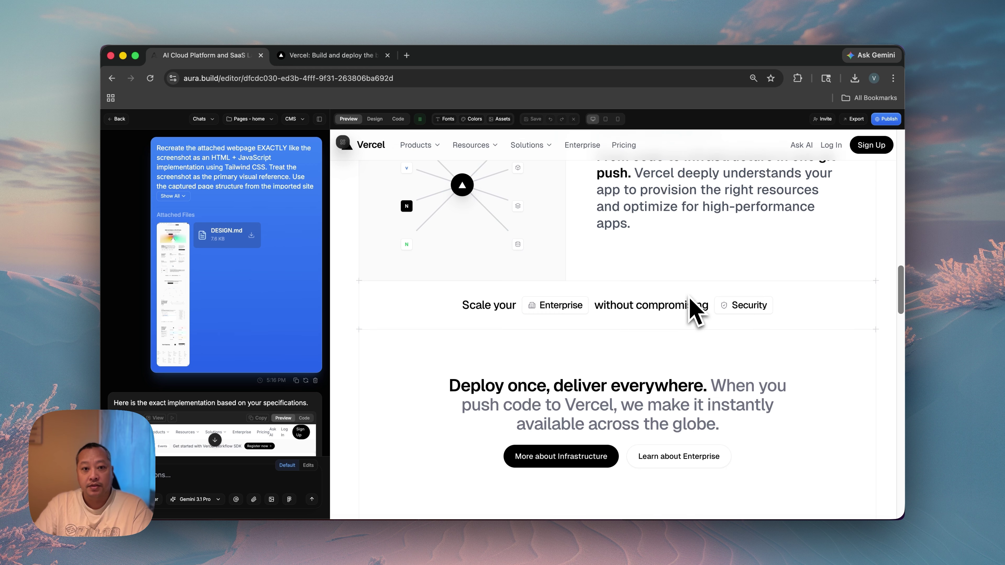
- Examine the generated page from the Deploy once, deliver everywhere section through Fluid Compute and AI Gateway to the template cards
scroll(522, 234, up, 3)
scroll(696, 321, down, 8)
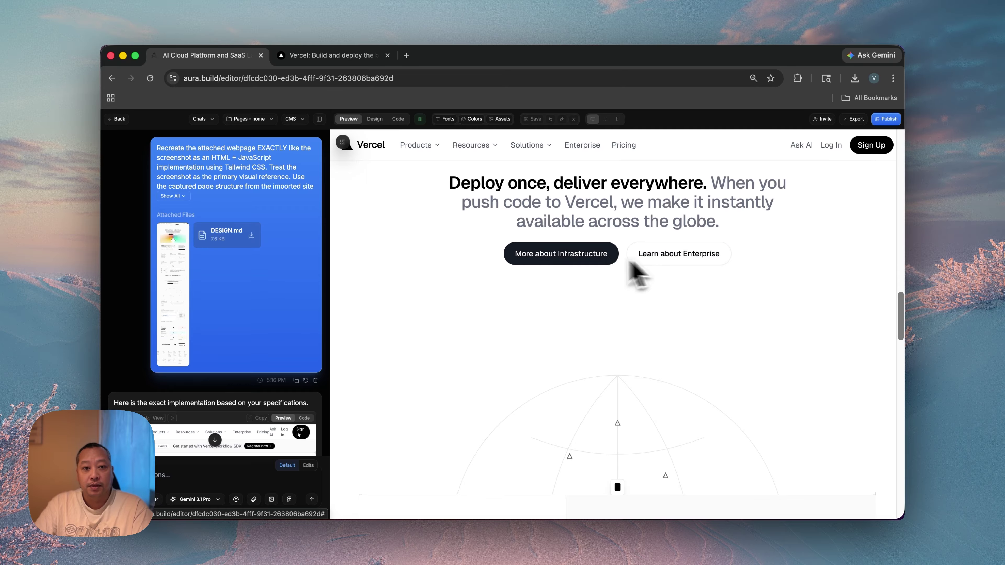
scroll(590, 312, down, 3)
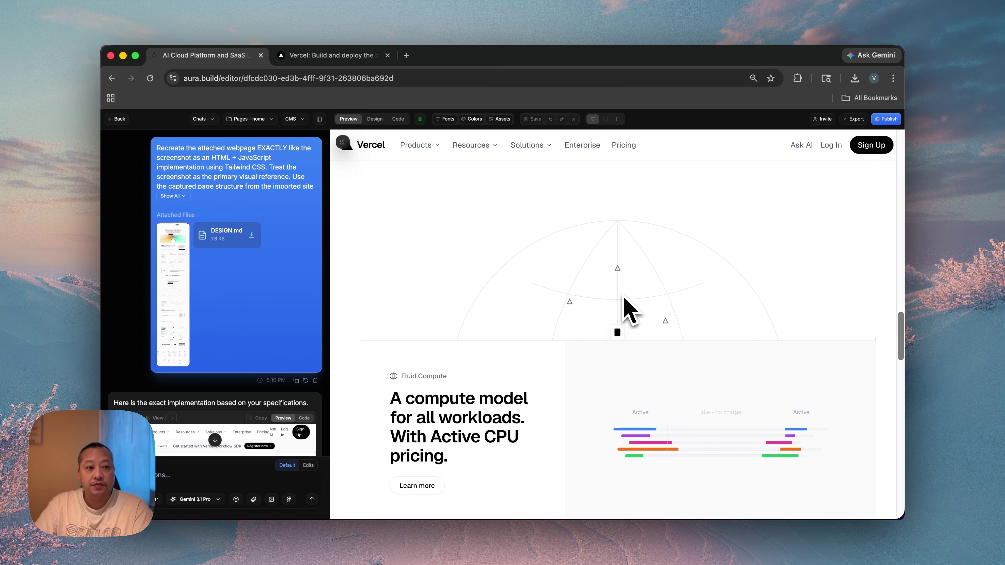
scroll(657, 336, down, 8)
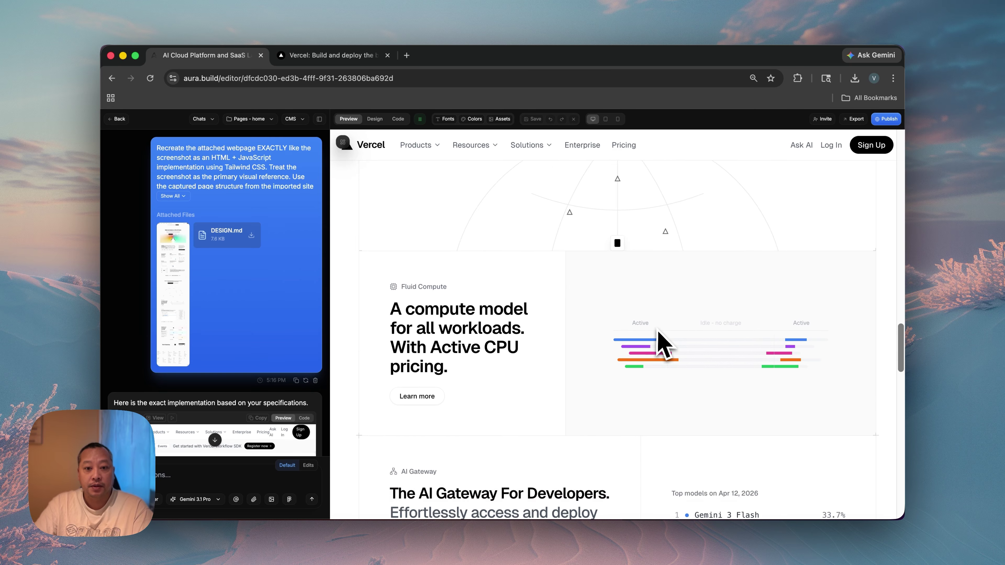
scroll(659, 335, down, 9)
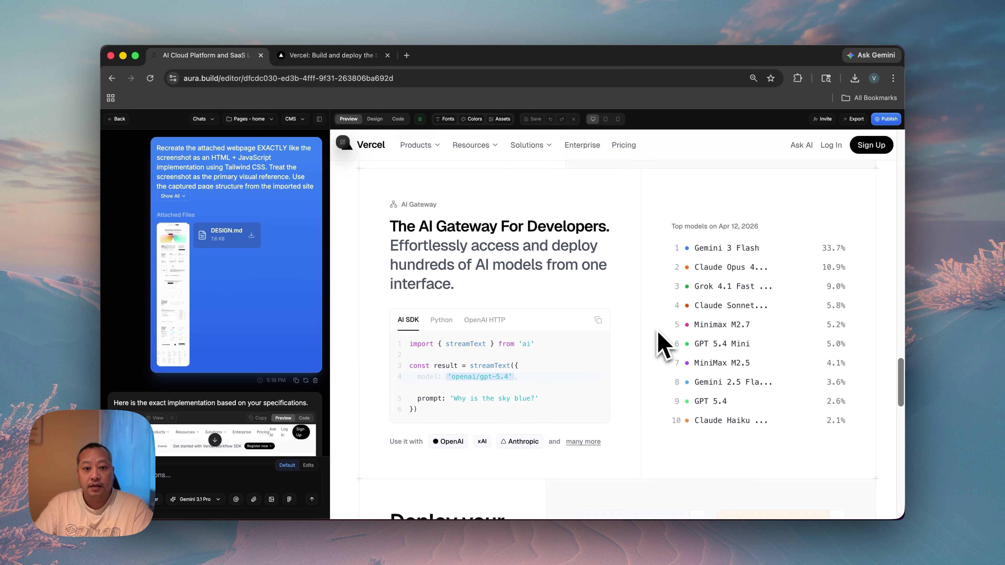
scroll(595, 342, down, 10)
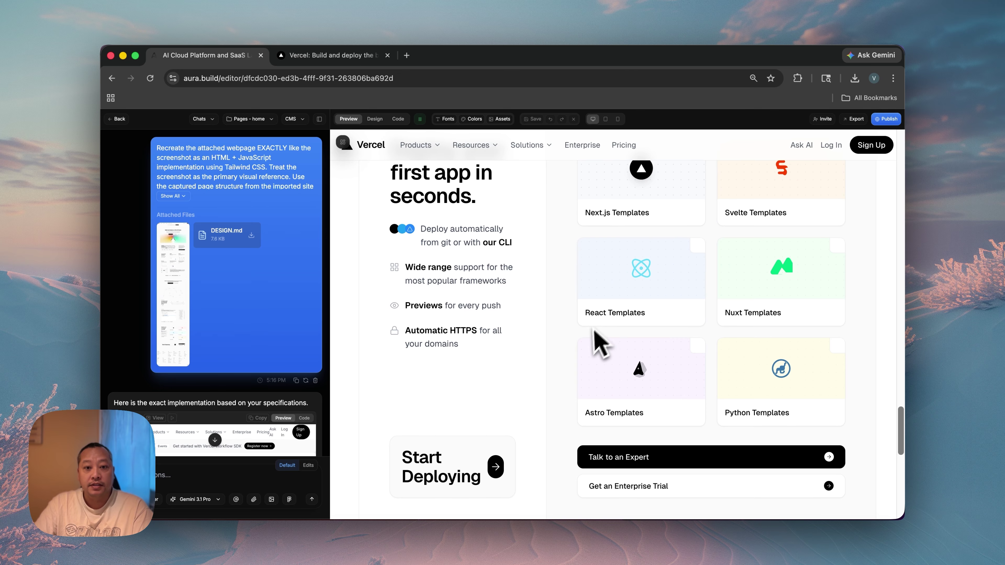
- Recheck the generated AI Gateway and Deploy your first app sections, and return to the infrastructure diagram
scroll(590, 343, up, 18)
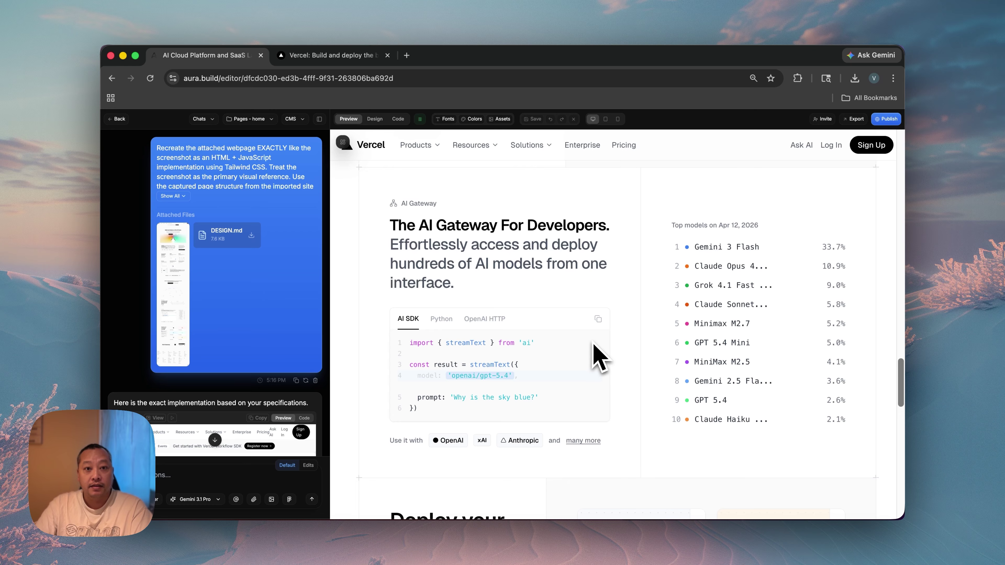
scroll(596, 357, down, 10)
scroll(596, 357, up, 6)
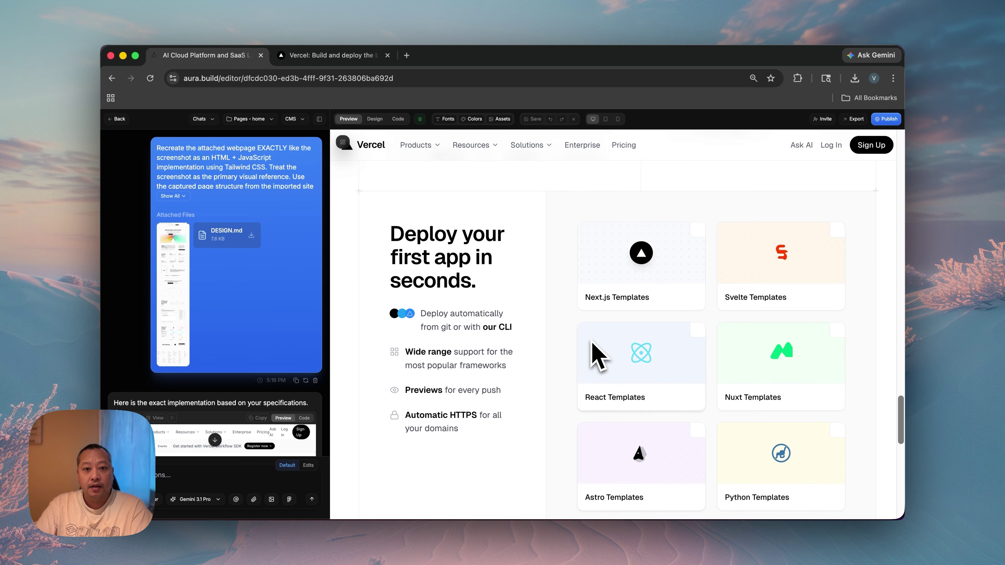
scroll(593, 354, up, 15)
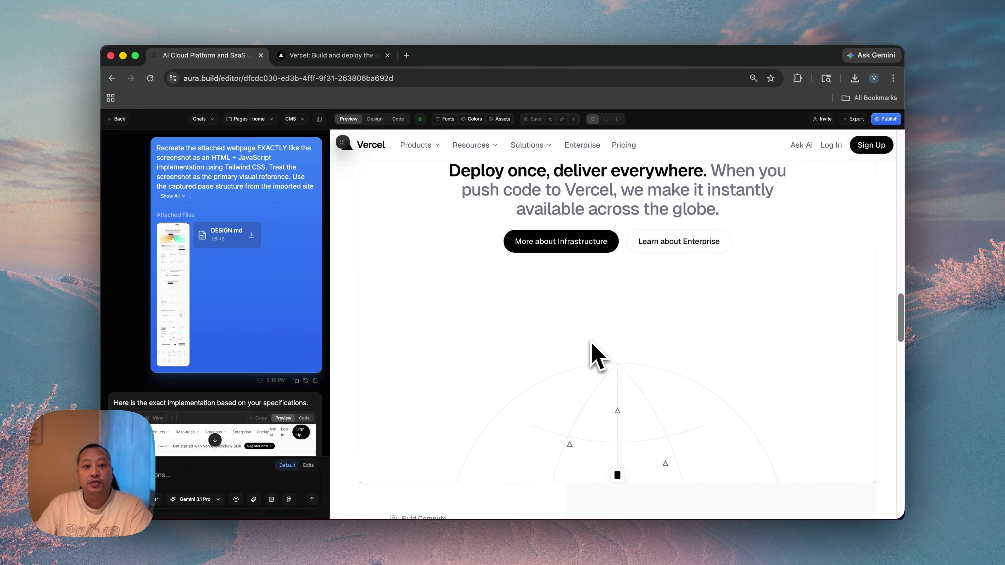
scroll(395, 190, up, 3)
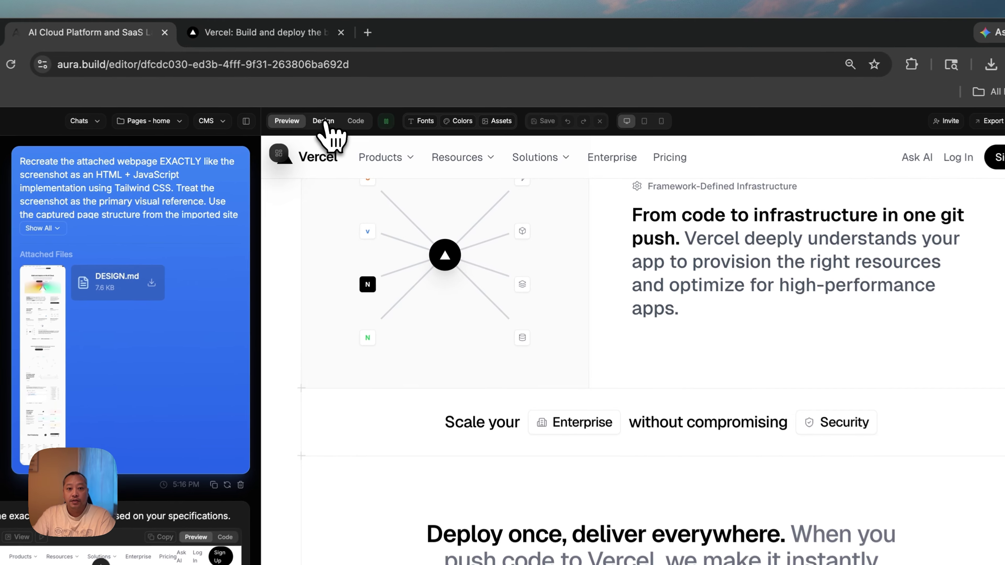
- Switch to Design mode and inspect the infrastructure diagram's SVG and the properties of the From code to infrastructure heading
click(374, 119)
click(506, 305)
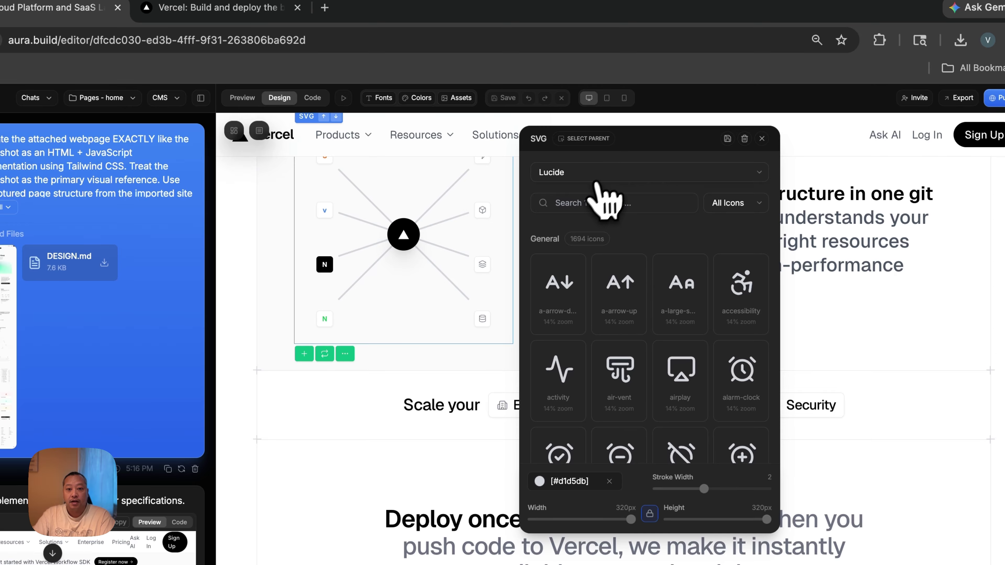
click(762, 139)
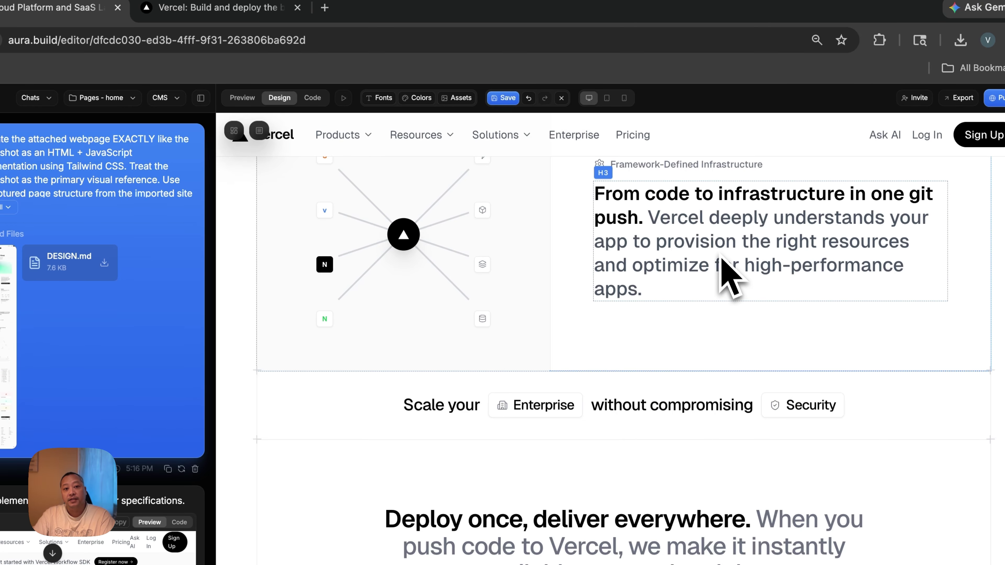
click(679, 218)
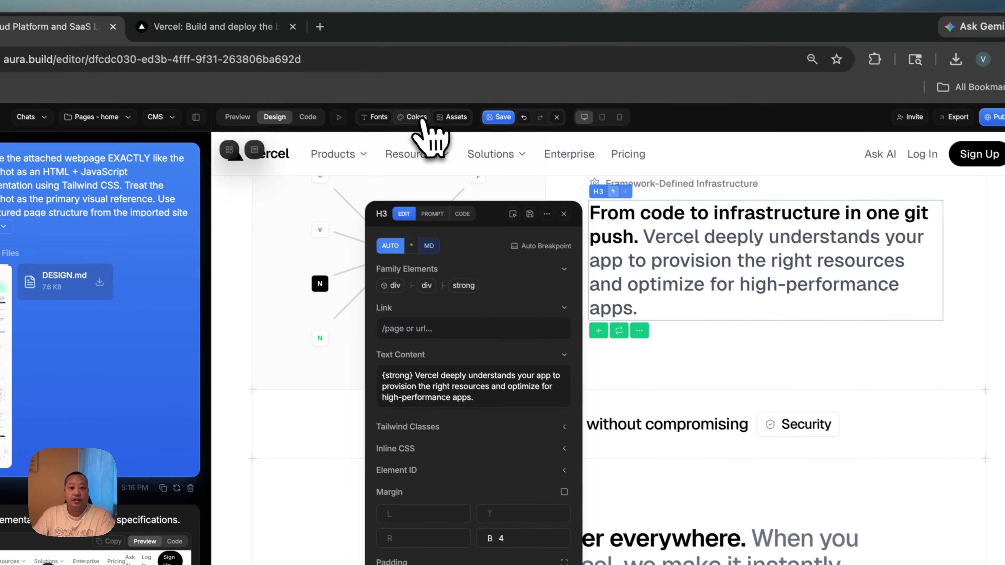
- View the generated page's color settings and its assets
click(392, 94)
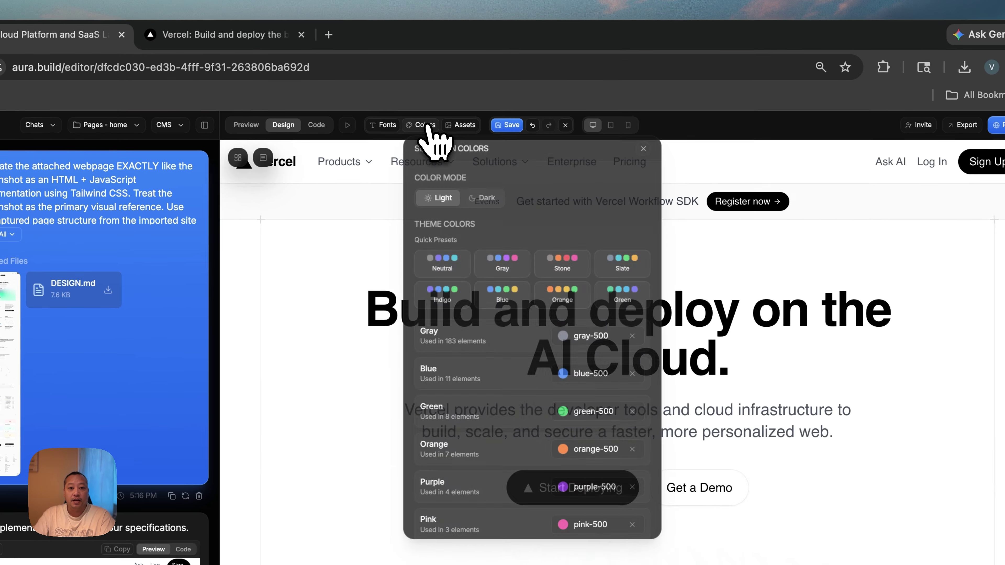
click(463, 125)
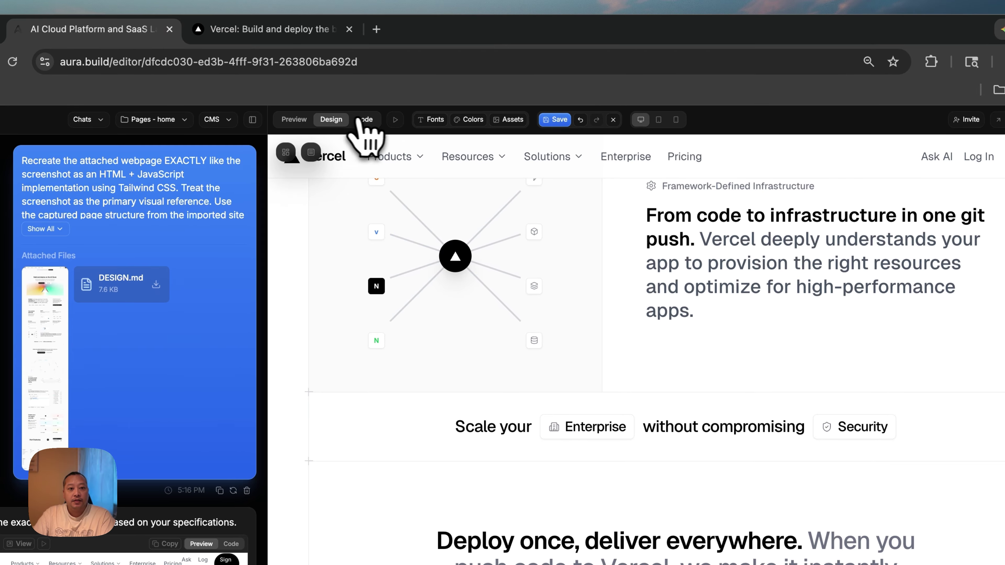
- Switch to the Code view and locate the markup of the hero heading Build and deploy on the AI Cloud
click(321, 126)
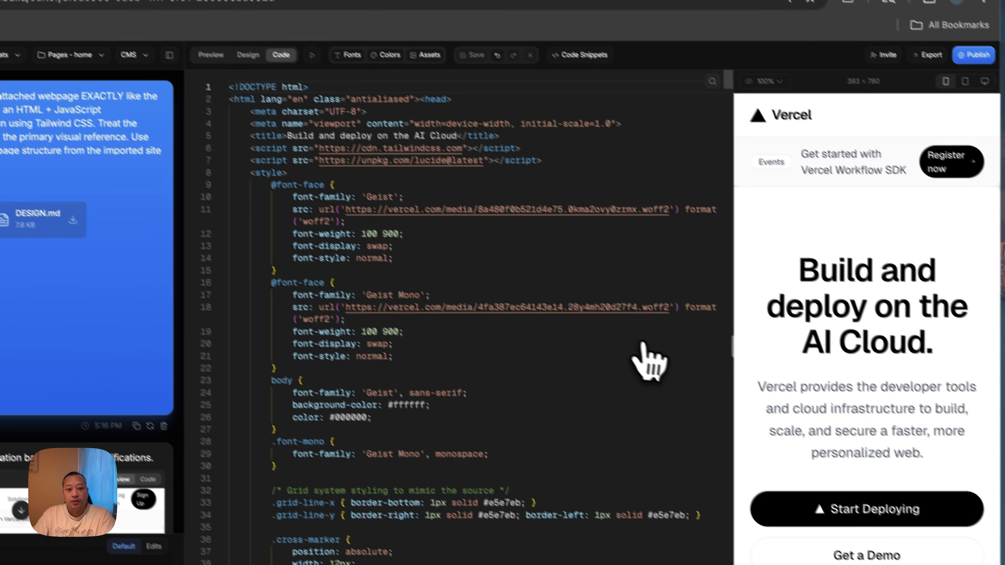
scroll(712, 424, down, 10)
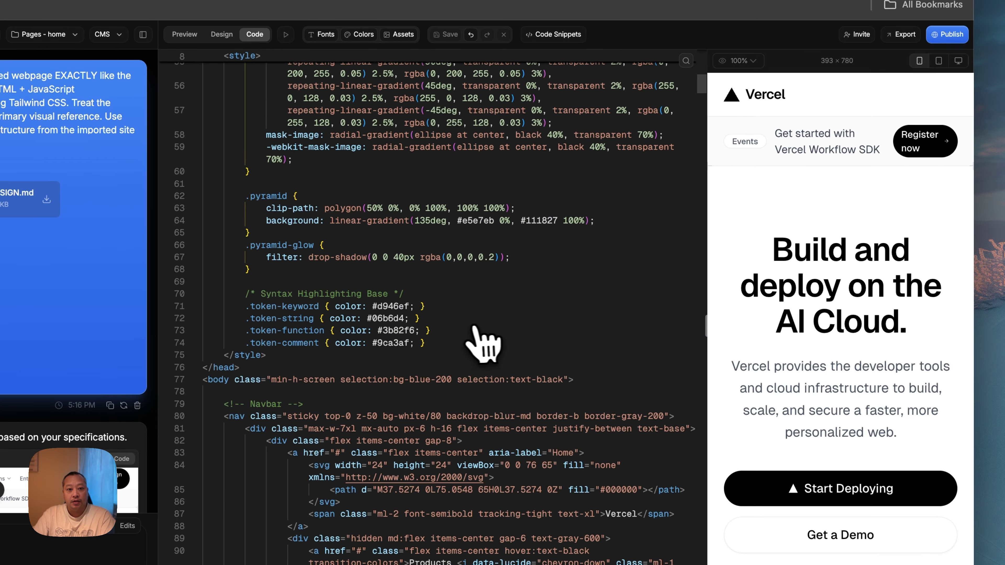
scroll(475, 328, down, 5)
click(851, 271)
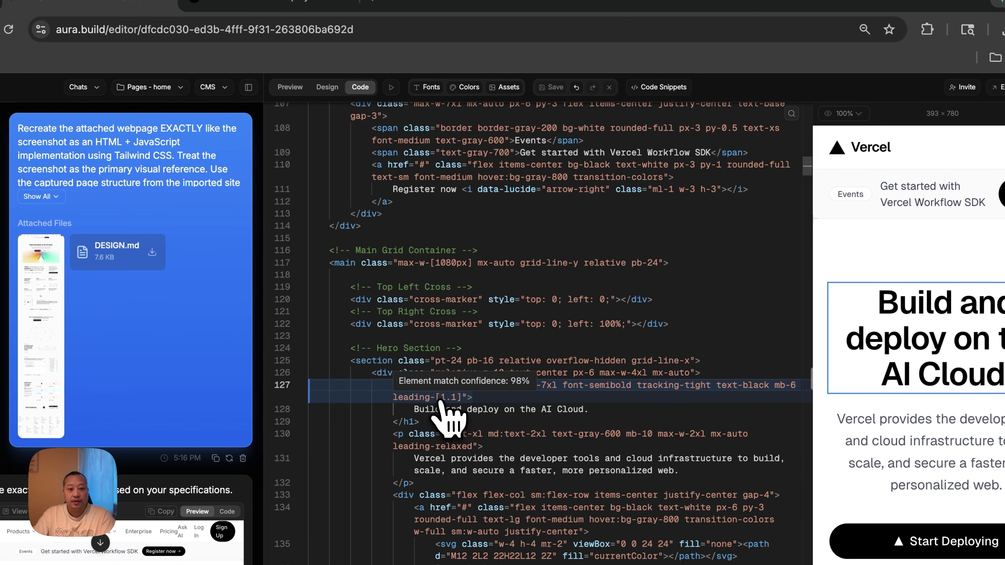
scroll(518, 393, down, 1)
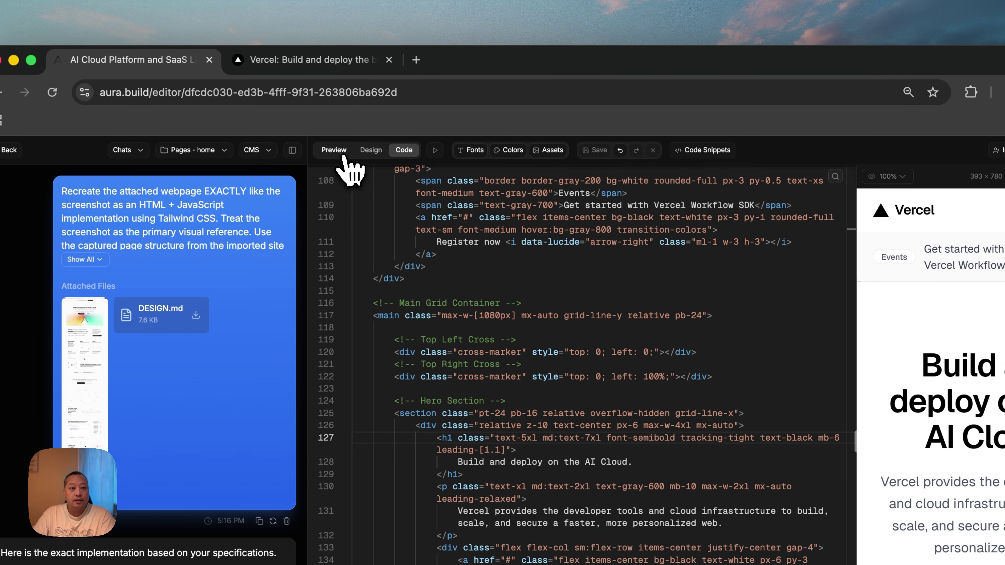
- Return to Preview with the chat hidden and review the generated Vercel page from the hero down to the AI Gateway section
click(334, 149)
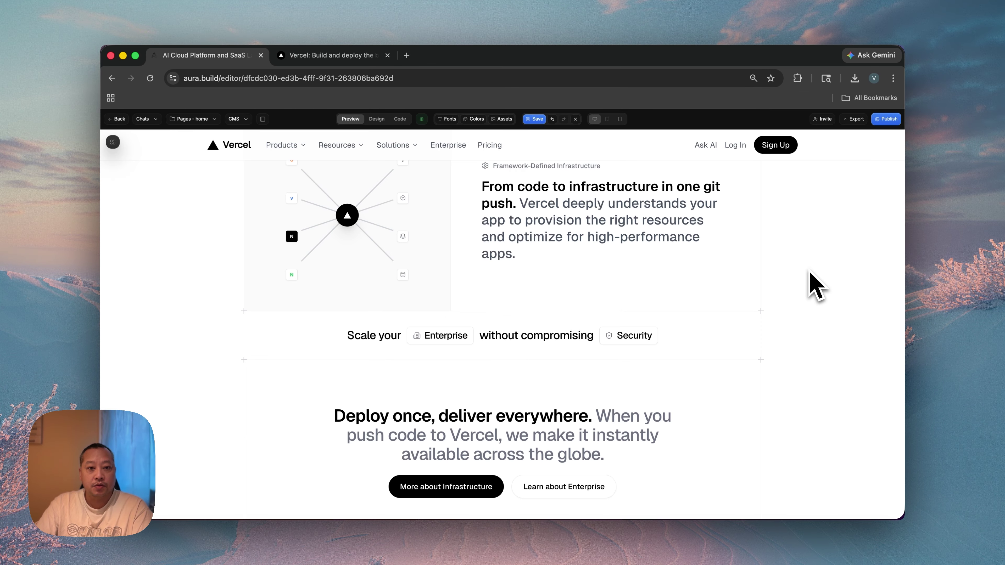
scroll(809, 272, up, 20)
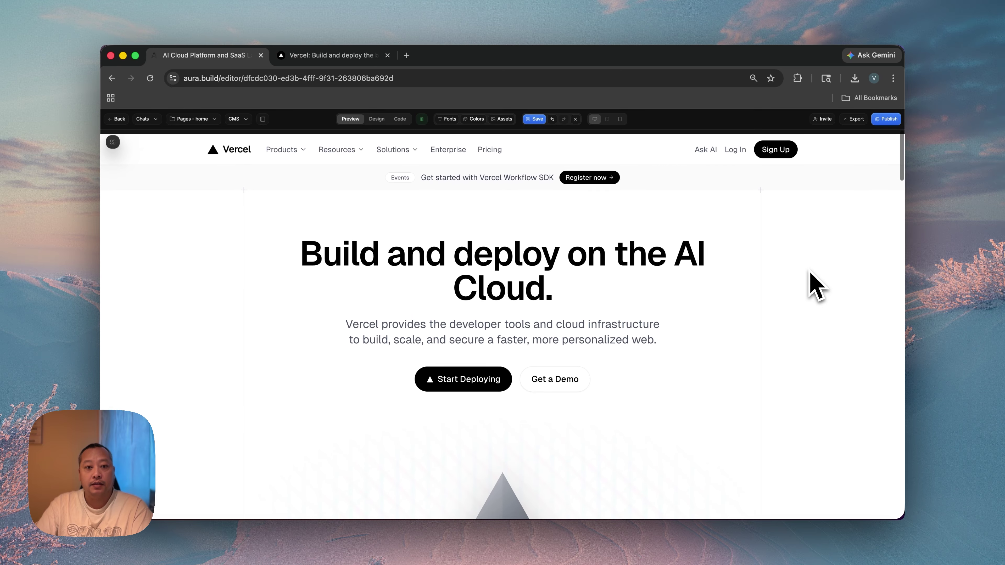
scroll(813, 284, down, 15)
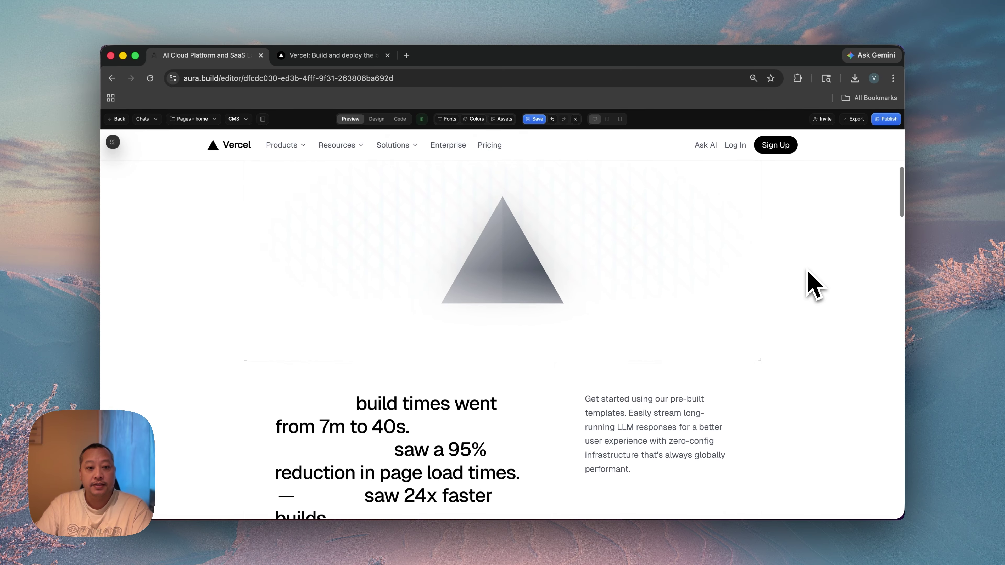
scroll(807, 281, down, 5)
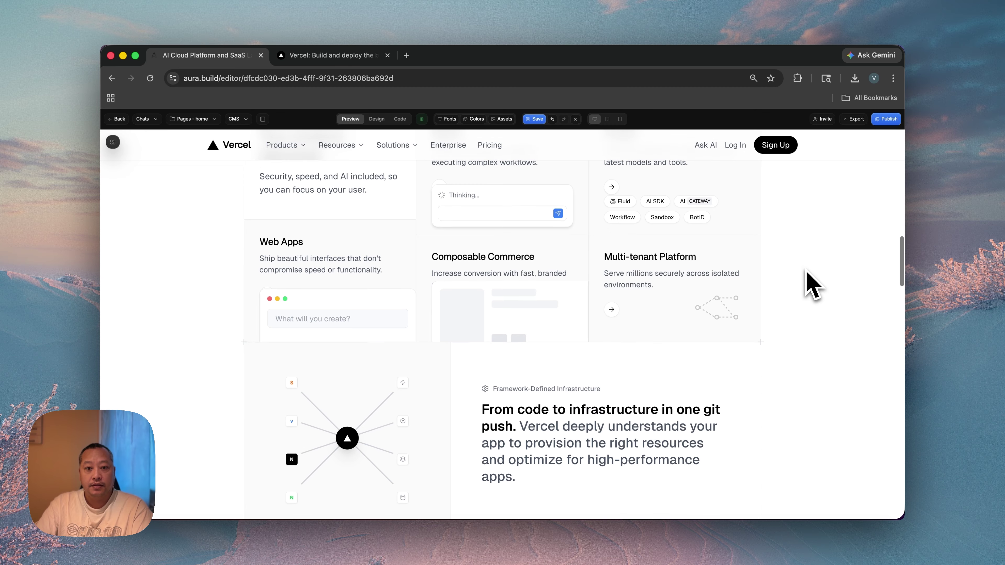
scroll(586, 310, down, 7)
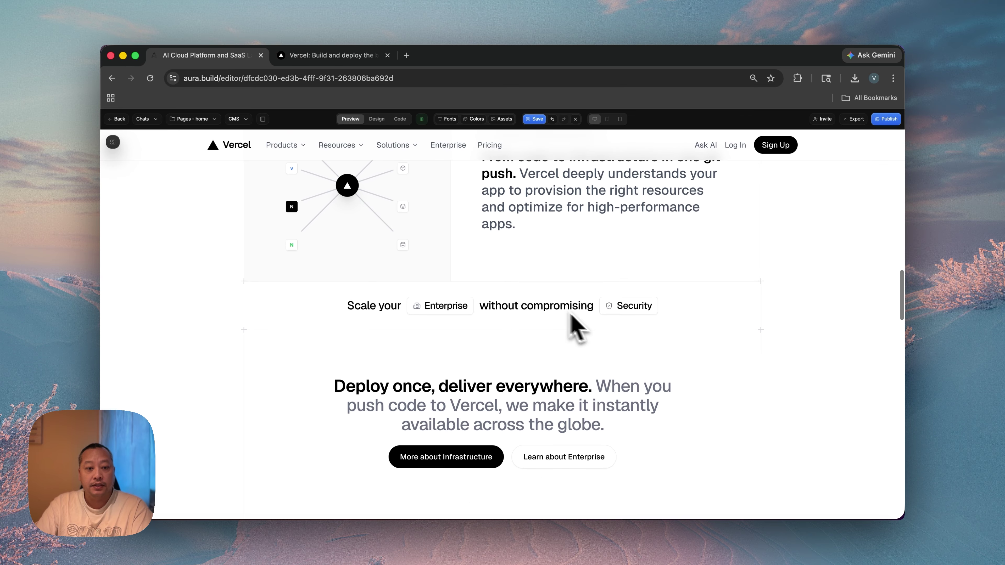
scroll(616, 334, down, 5)
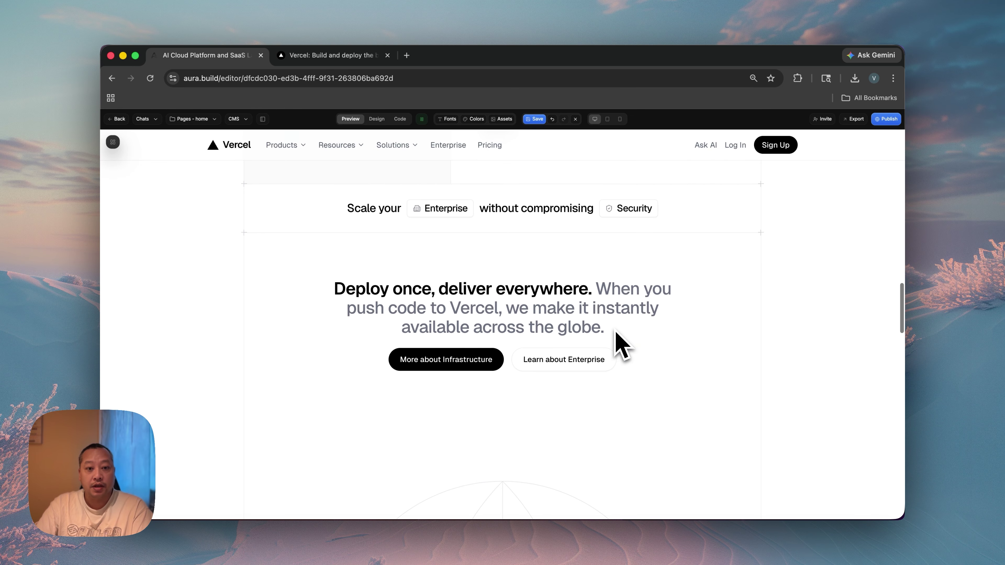
scroll(619, 345, down, 3)
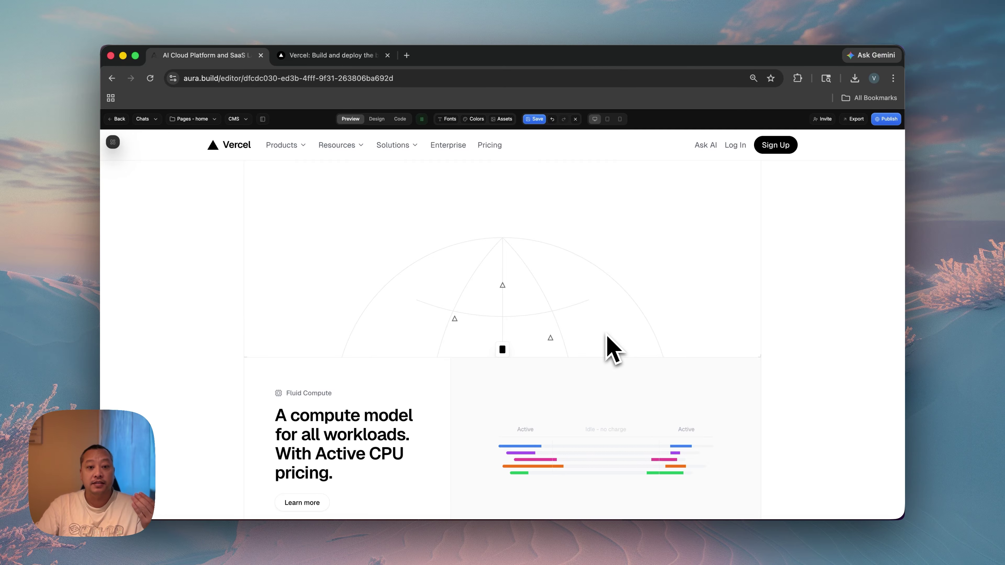
scroll(613, 349, down, 6)
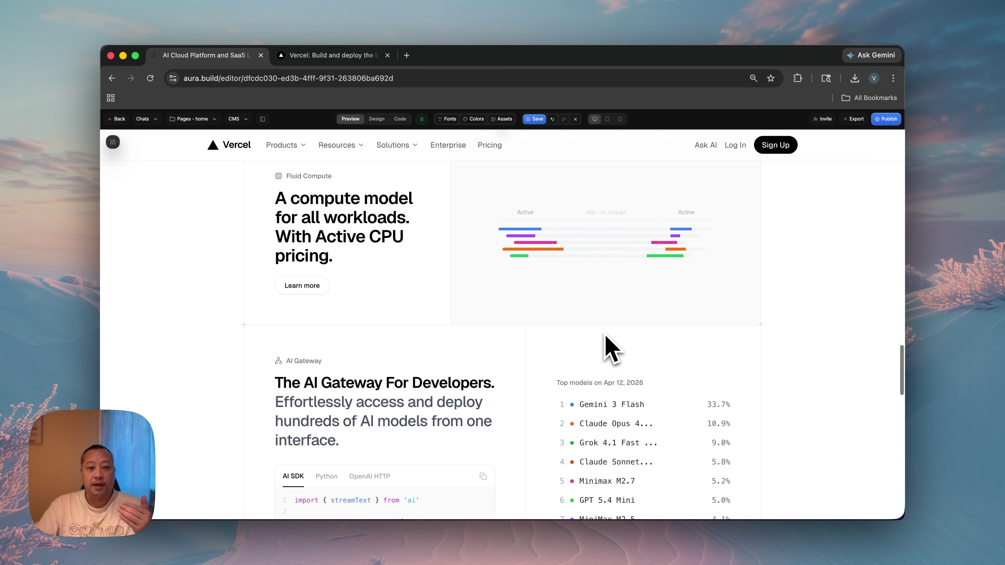
scroll(612, 350, down, 8)
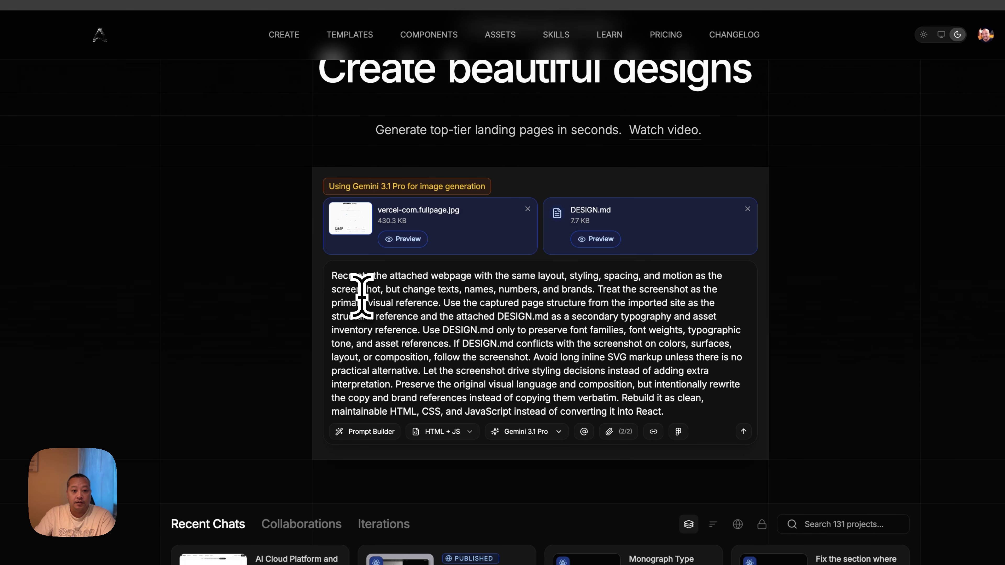
- Review the prompt for changing texts, names, numbers and brands, and examine the generated Nexus page from the hero to Topology-Aware Networking
click(391, 307)
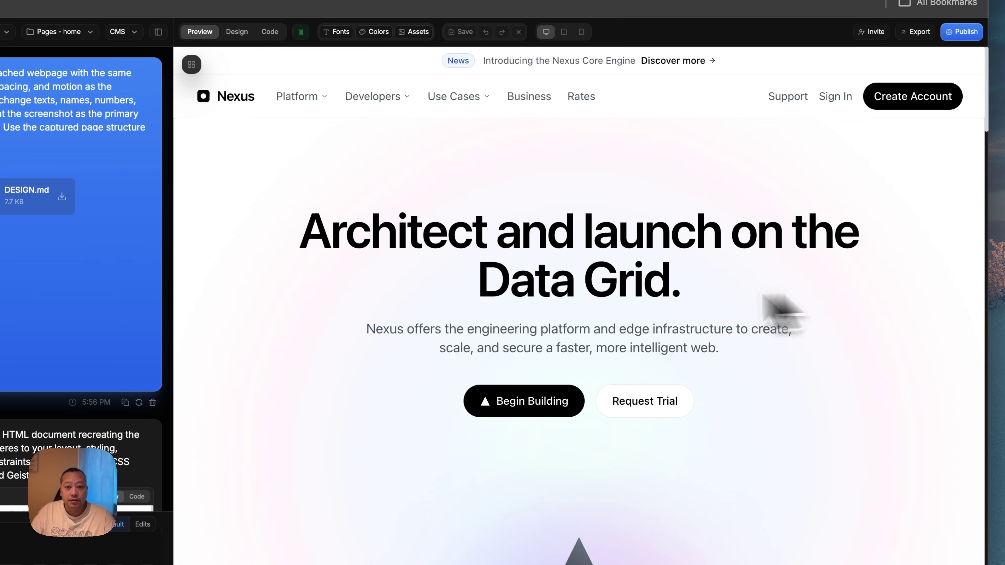
scroll(550, 313, down, 8)
scroll(609, 297, down, 6)
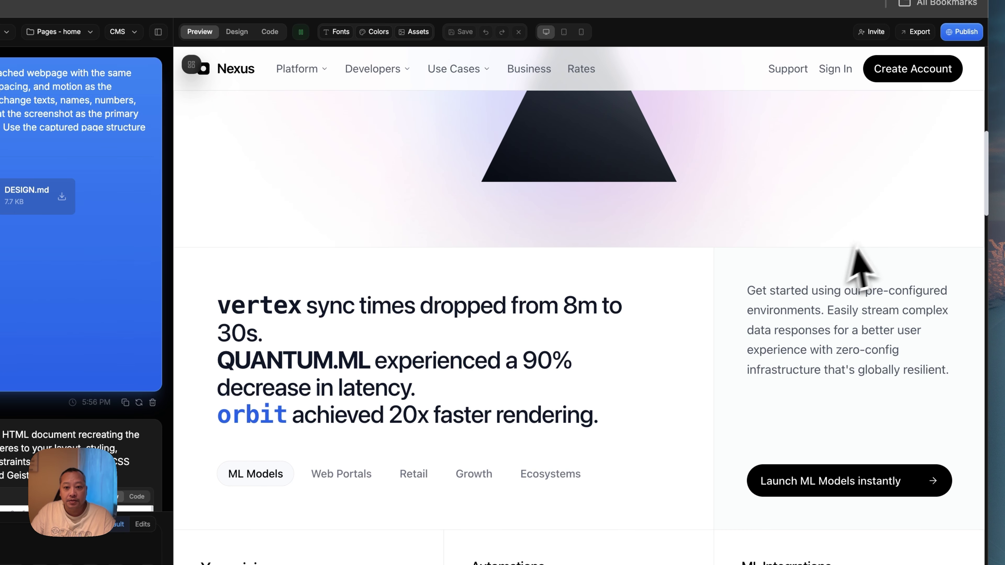
scroll(723, 310, down, 3)
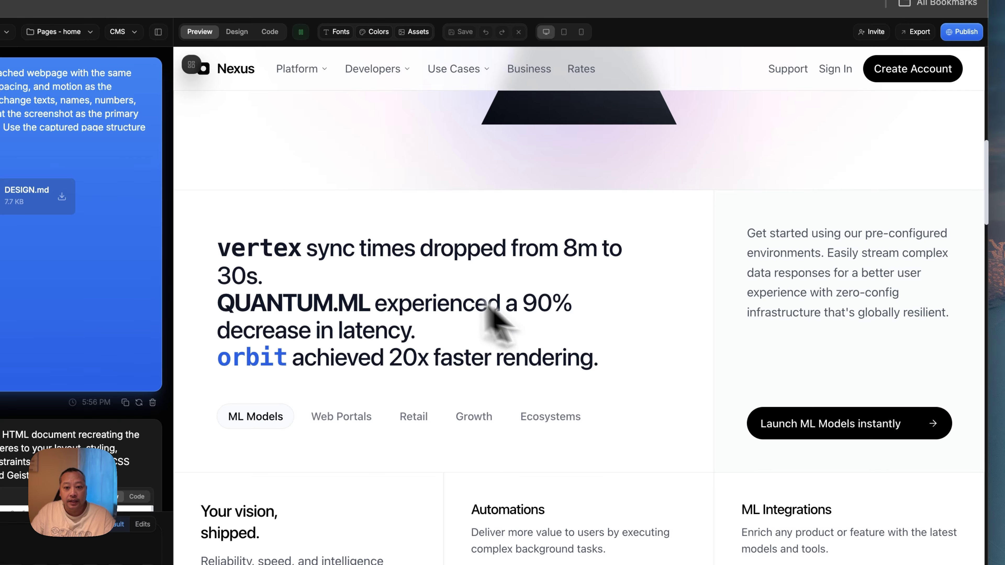
scroll(680, 305, down, 2)
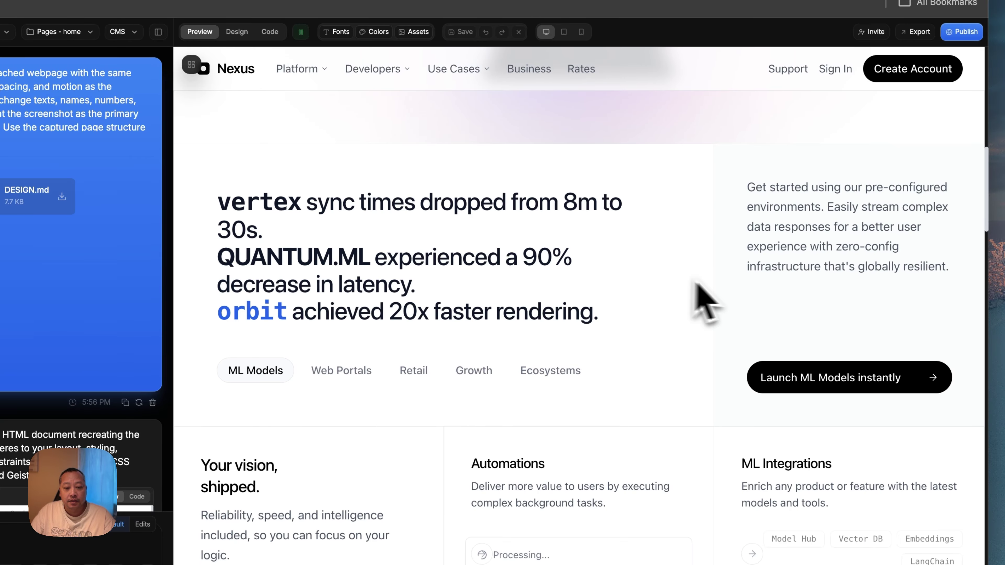
scroll(709, 297, down, 20)
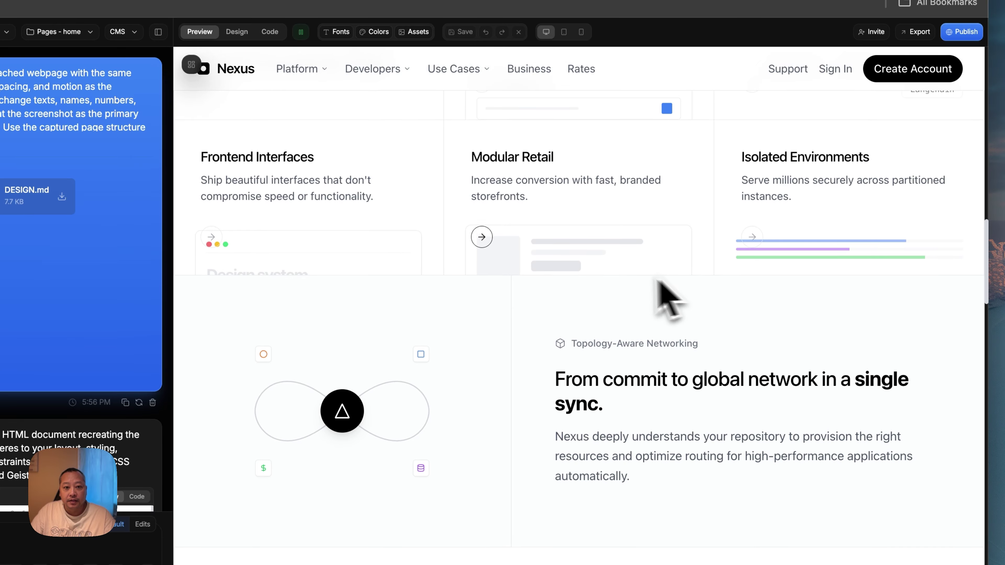
scroll(644, 295, up, 1)
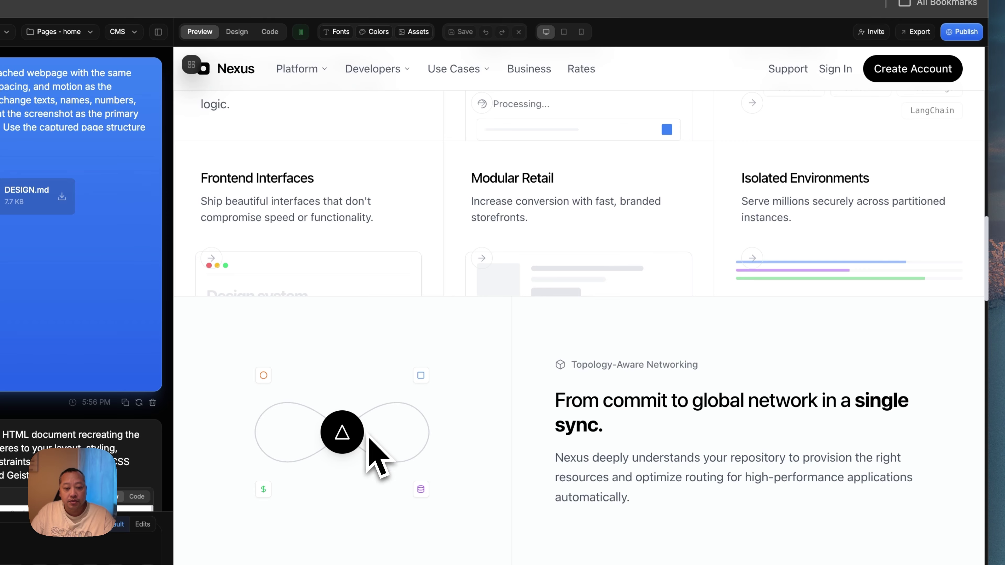
- Examine the Nexus page from the Ship globally section through the processing and ML Router sections to the starter templates and footer
scroll(548, 437, down, 20)
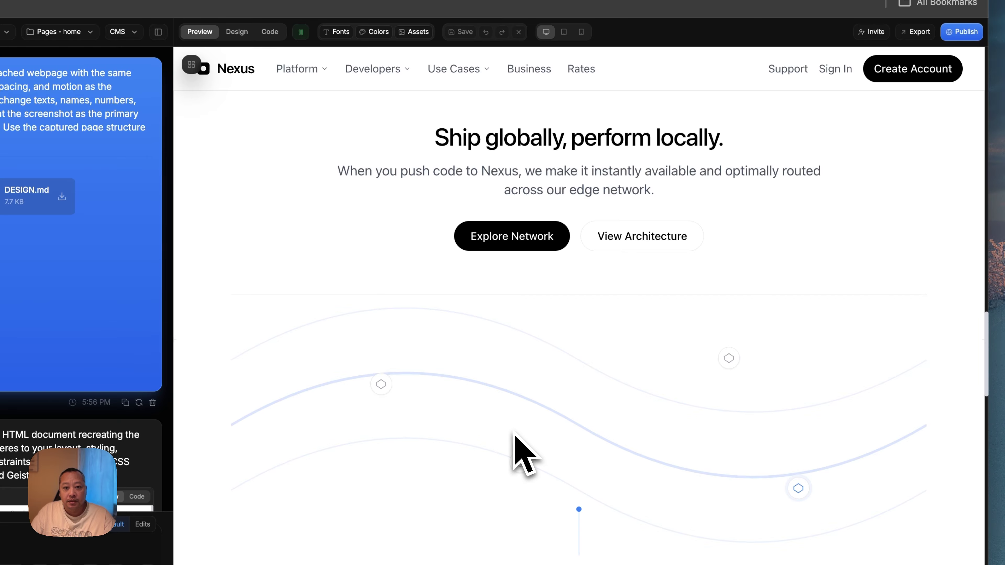
scroll(552, 432, down, 5)
scroll(555, 413, down, 4)
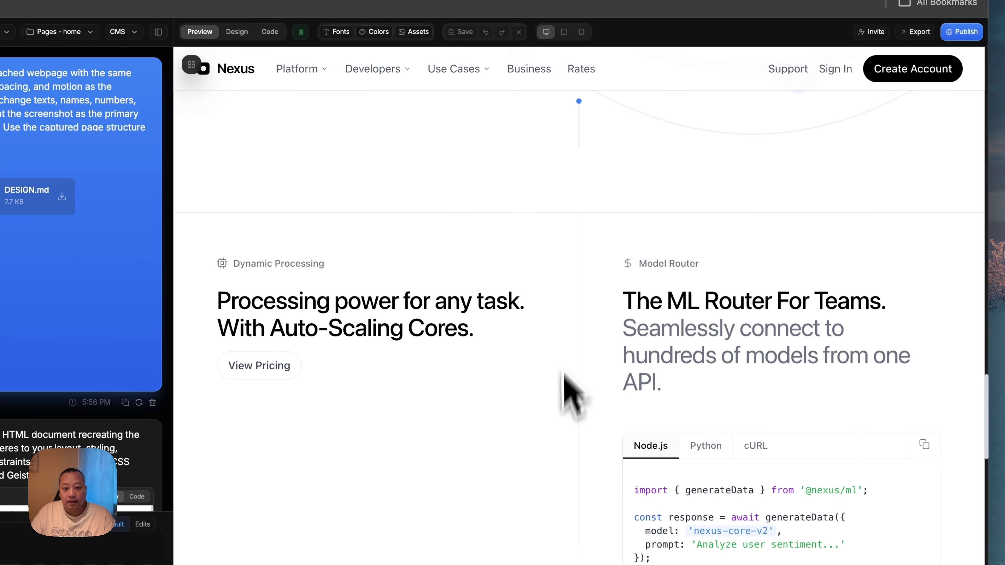
scroll(562, 356, down, 2)
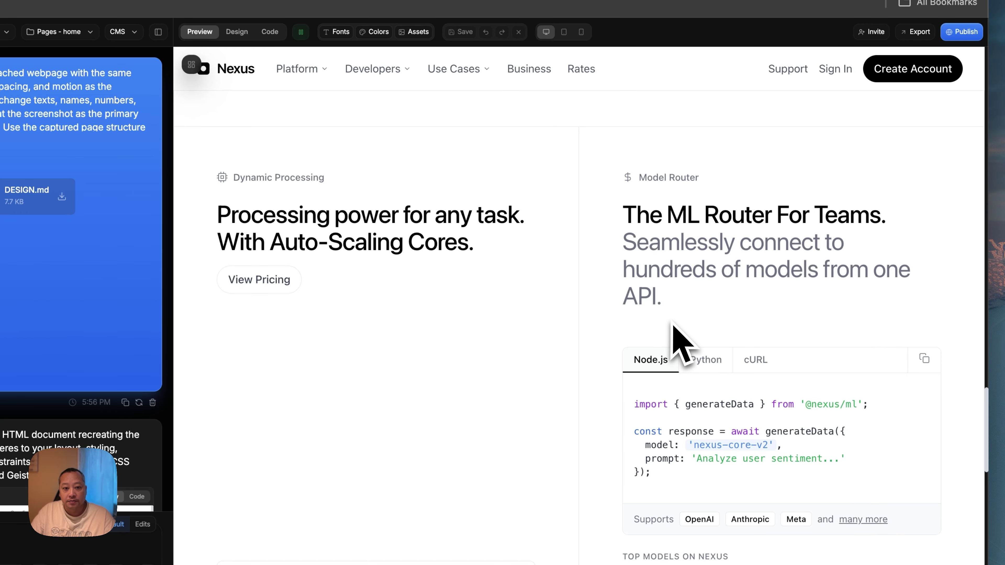
scroll(673, 325, down, 10)
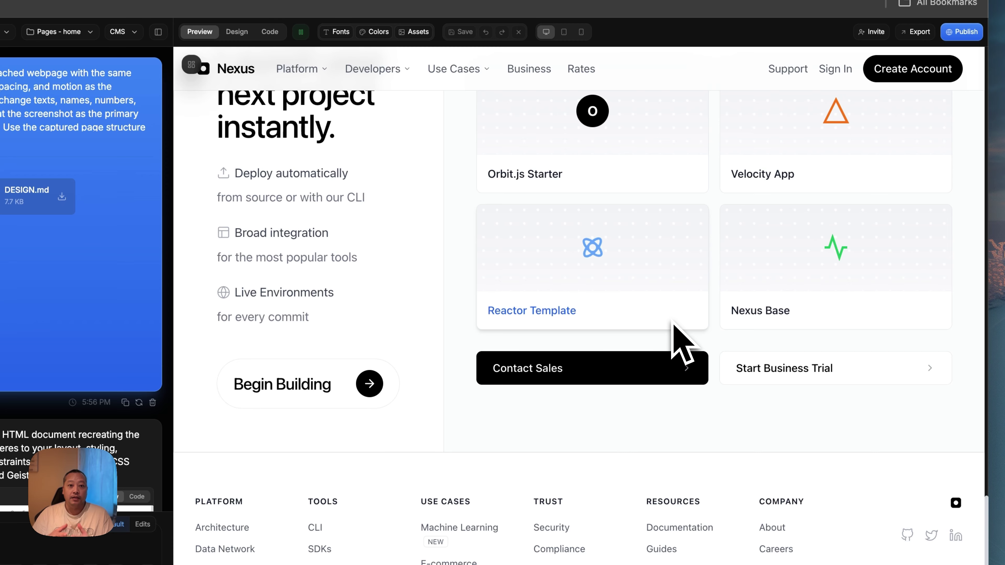